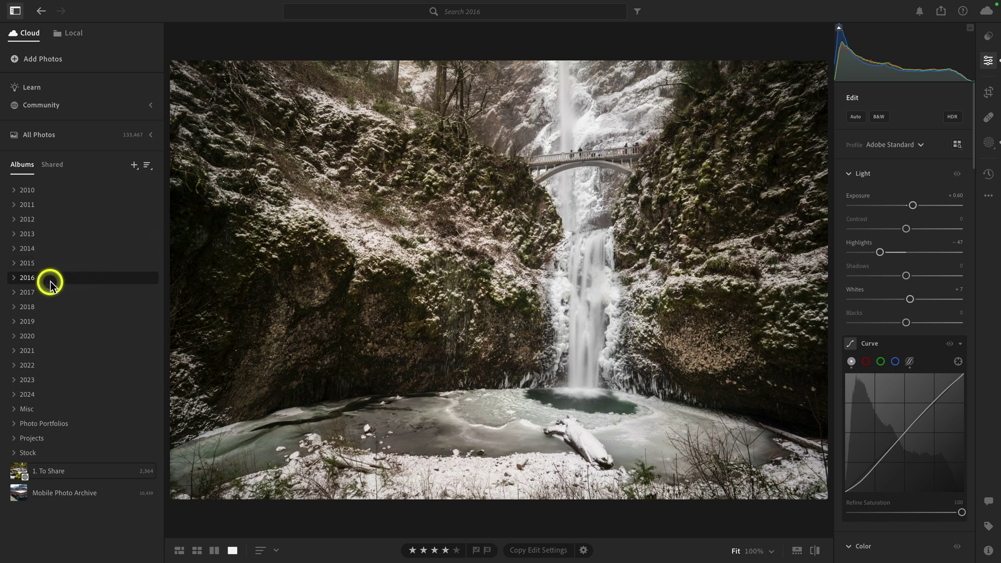
- Expand the 2016 album and its 01 - January album, then collapse both again
click(14, 278)
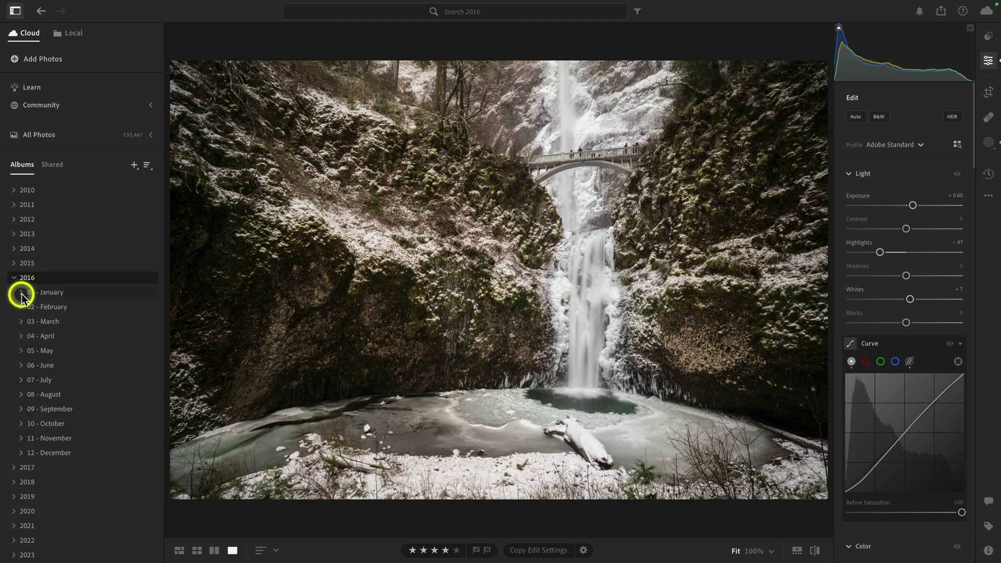
click(22, 295)
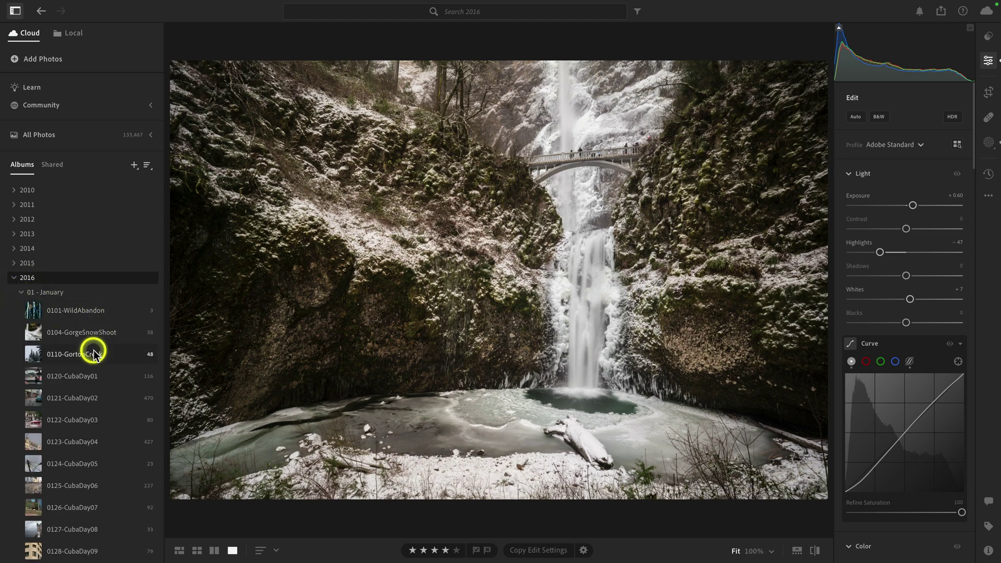
scroll(57, 318, down, 1)
click(21, 287)
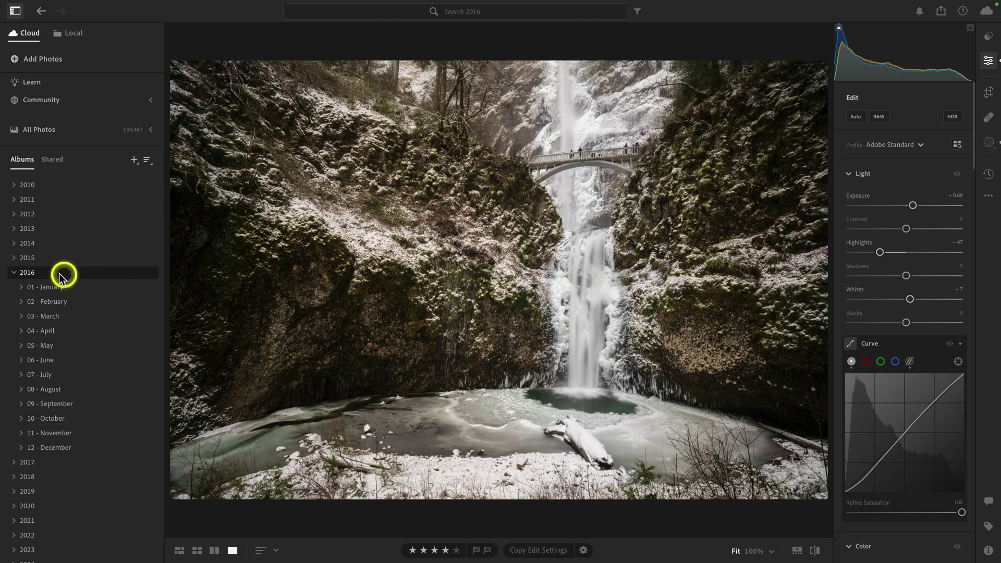
click(20, 286)
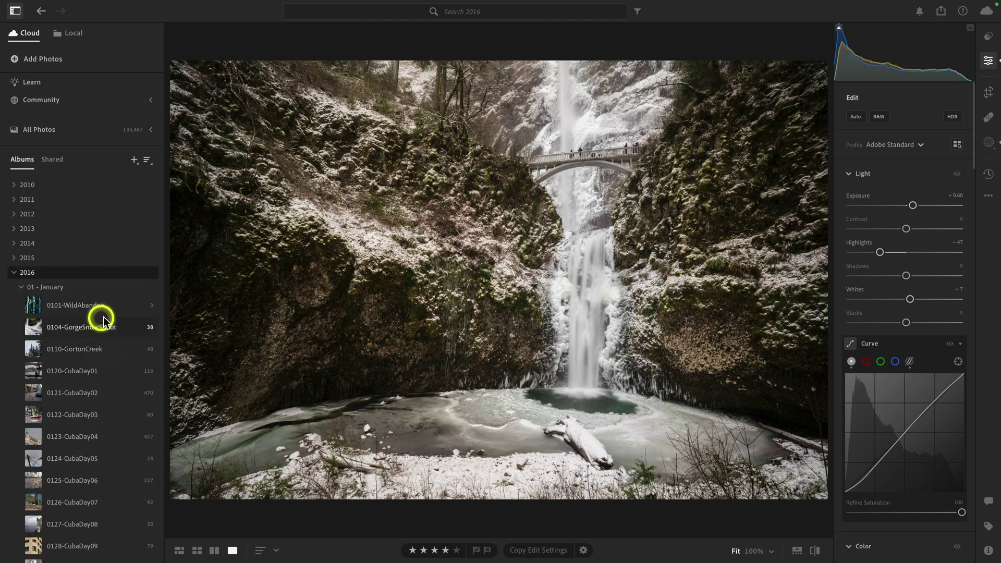
click(20, 287)
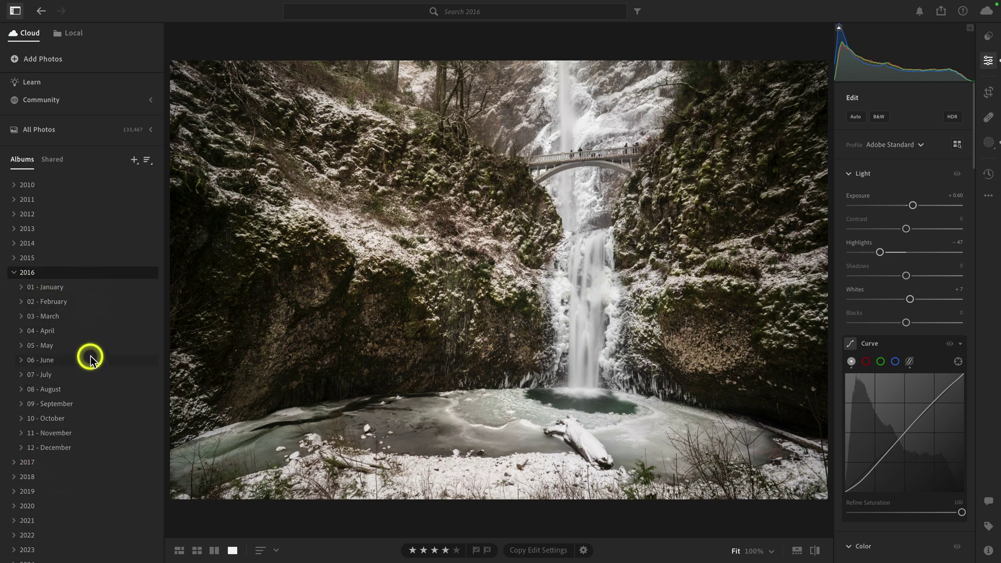
click(14, 273)
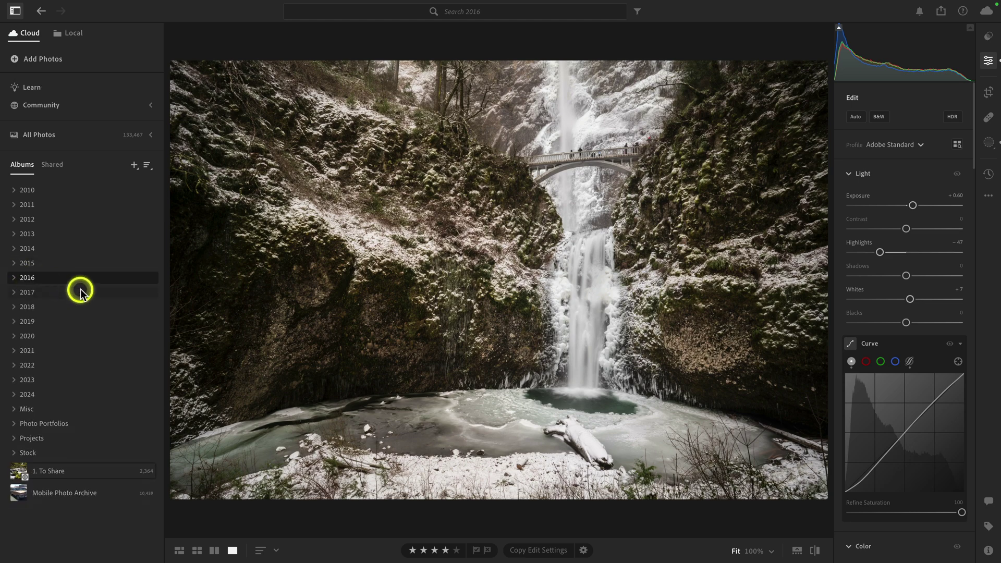
- Expand 2016 with all its nested albums, browse them, then collapse everything
super+click(14, 278)
scroll(97, 295, down, 3)
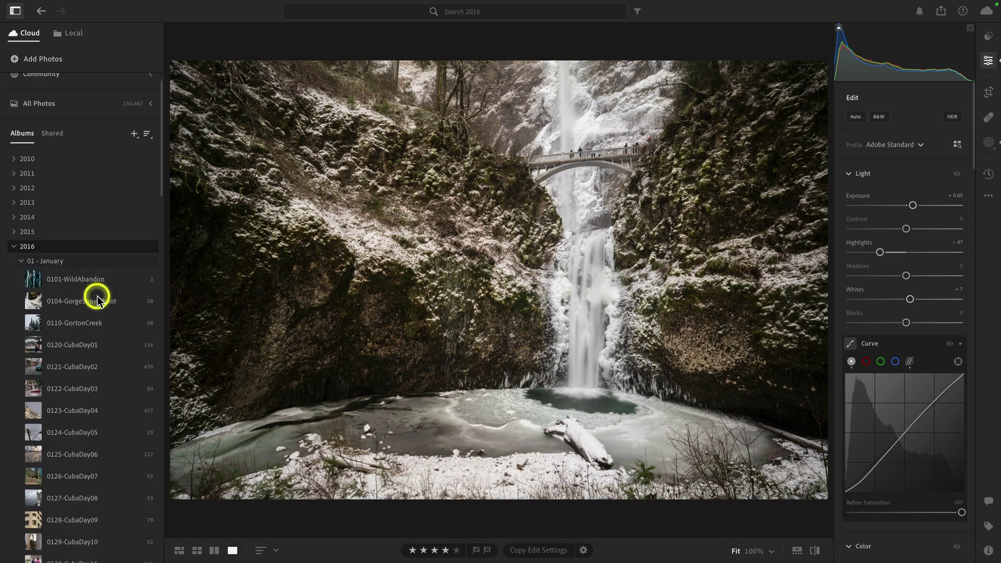
scroll(97, 297, down, 5)
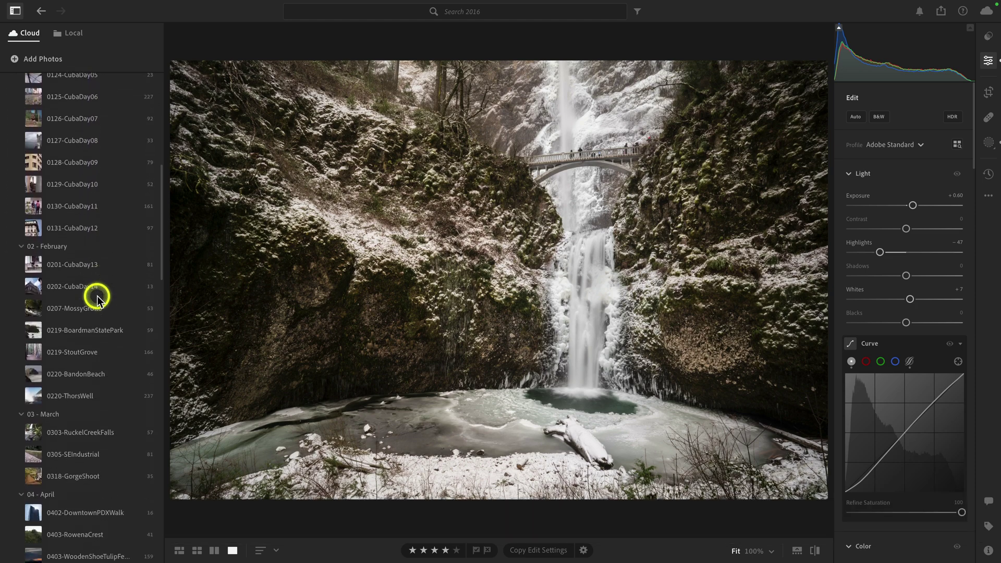
scroll(97, 296, down, 4)
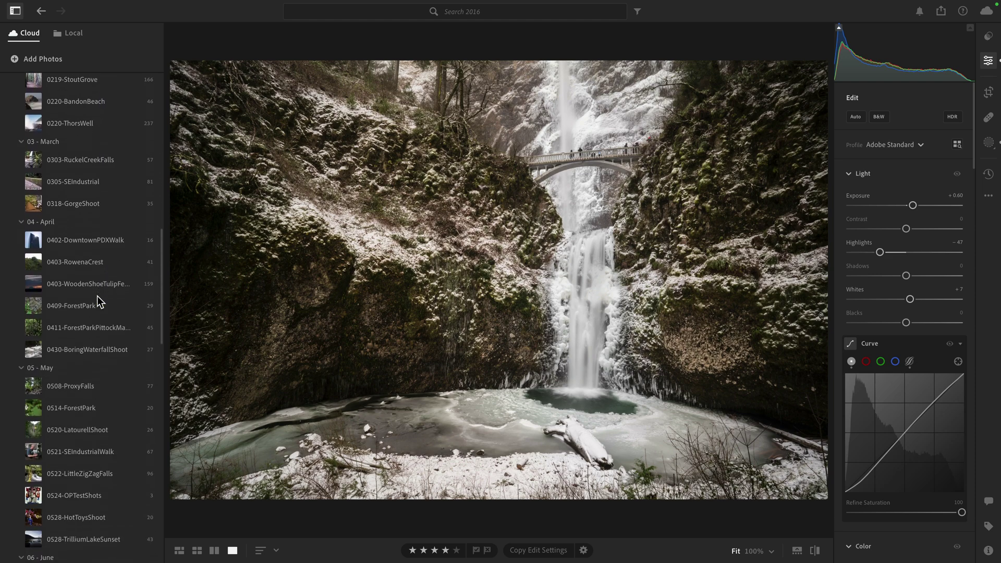
scroll(97, 296, up, 7)
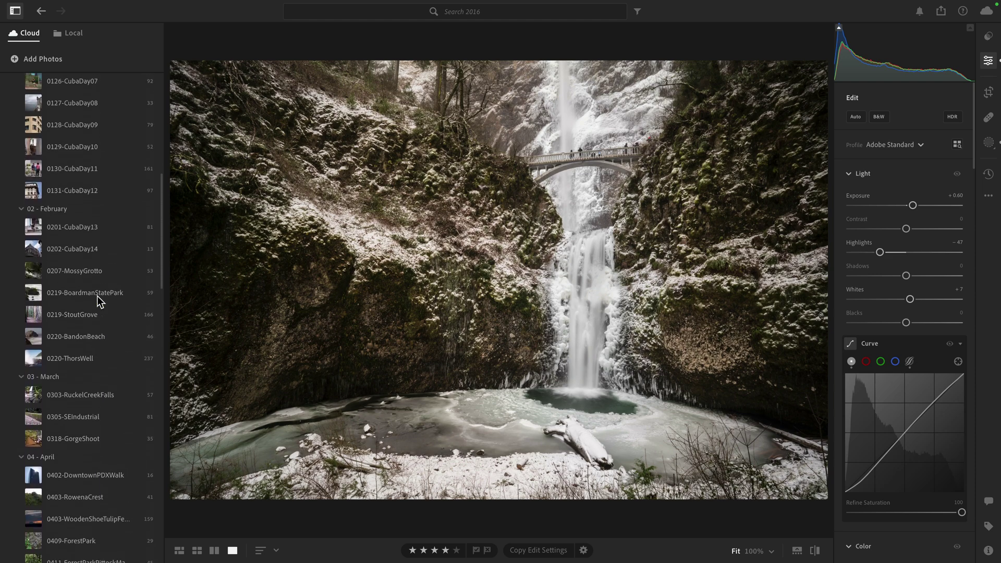
scroll(97, 296, up, 5)
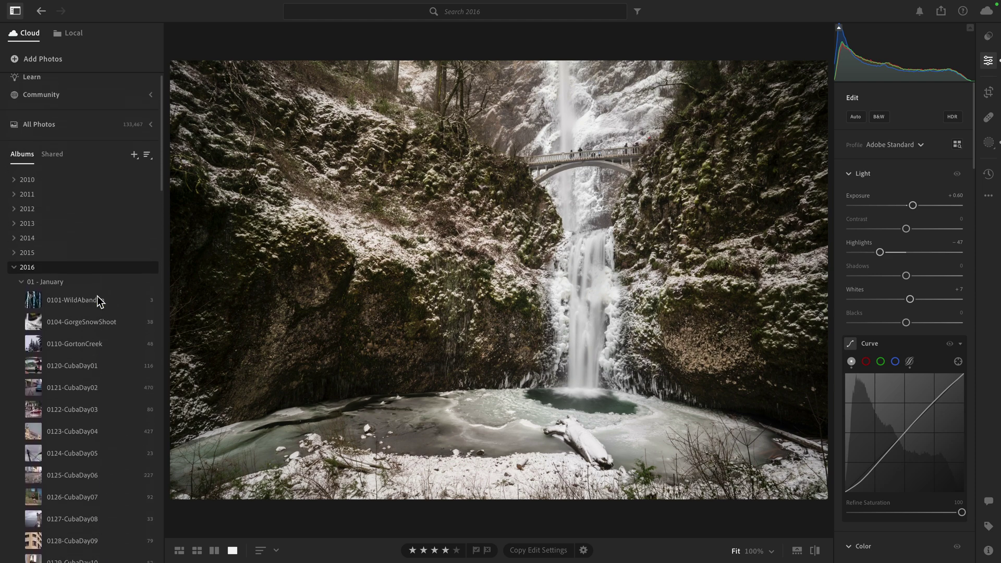
super+click(14, 271)
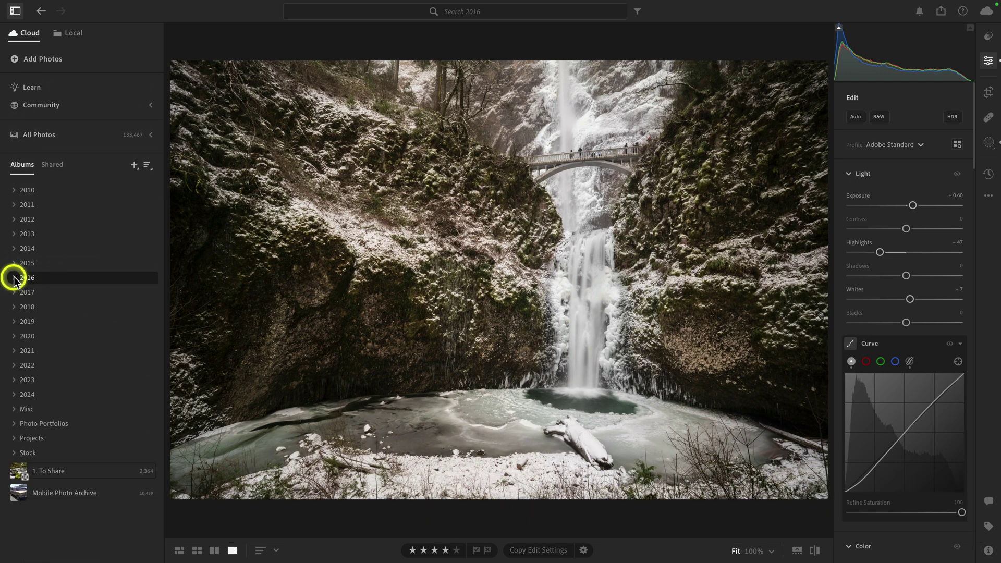
- Switch 2016 between showing month albums and all nested albums, then collapse it
click(13, 278)
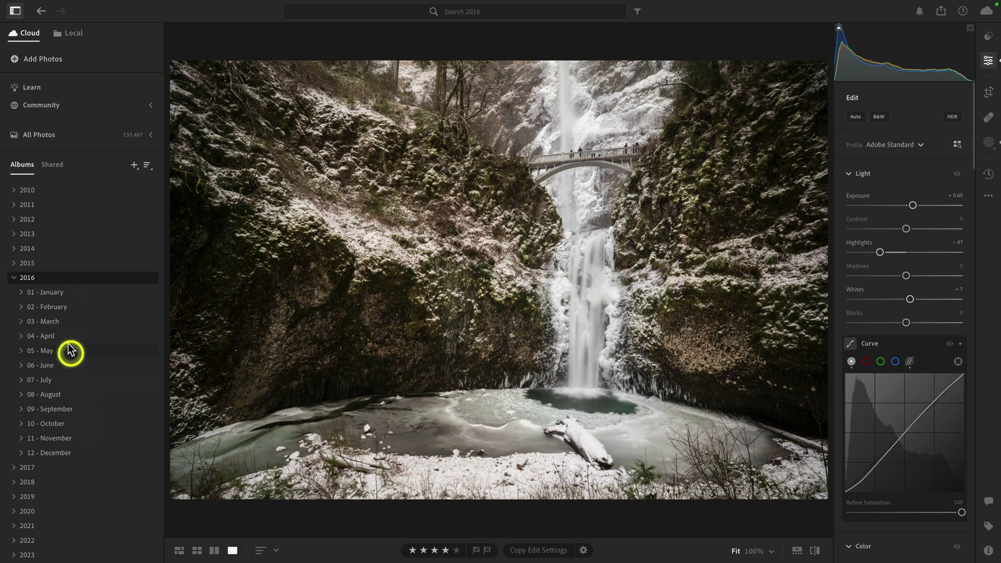
click(14, 278)
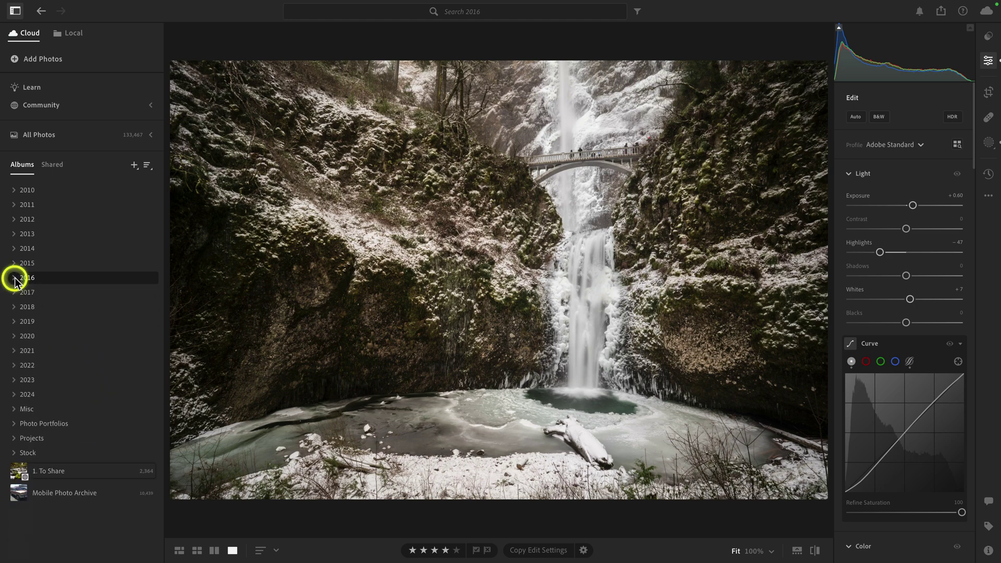
super+click(14, 278)
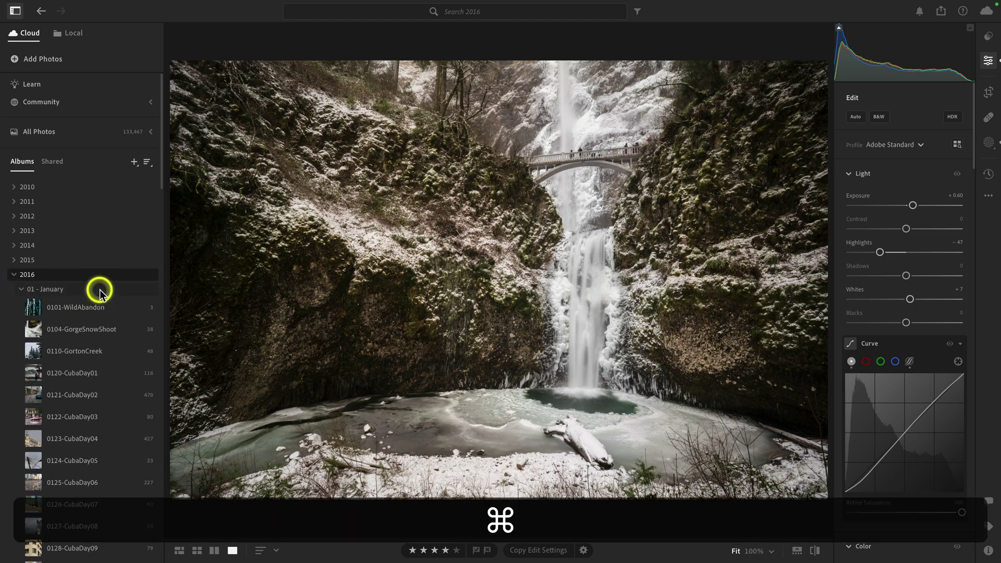
scroll(99, 290, down, 3)
scroll(62, 276, up, 2)
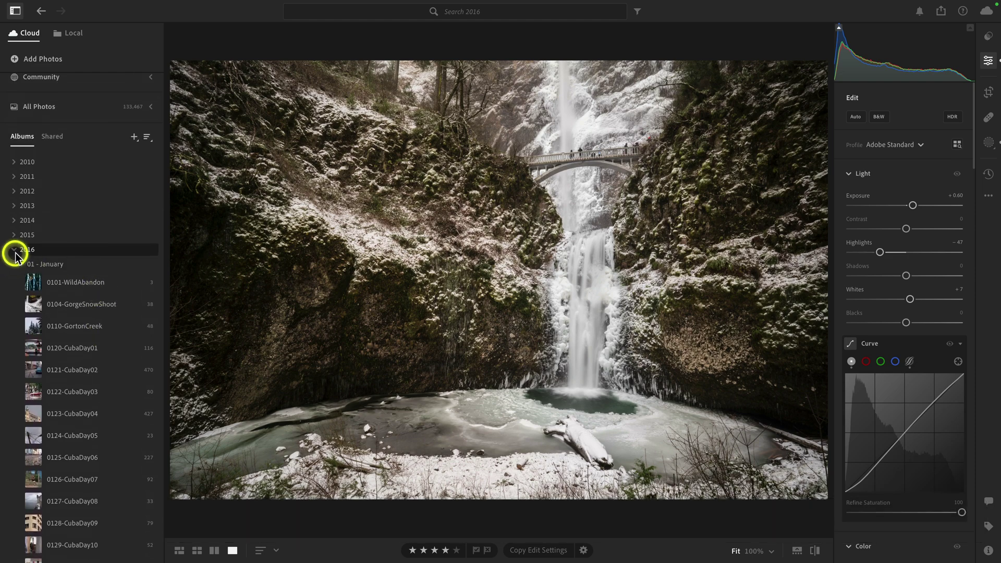
super+click(14, 253)
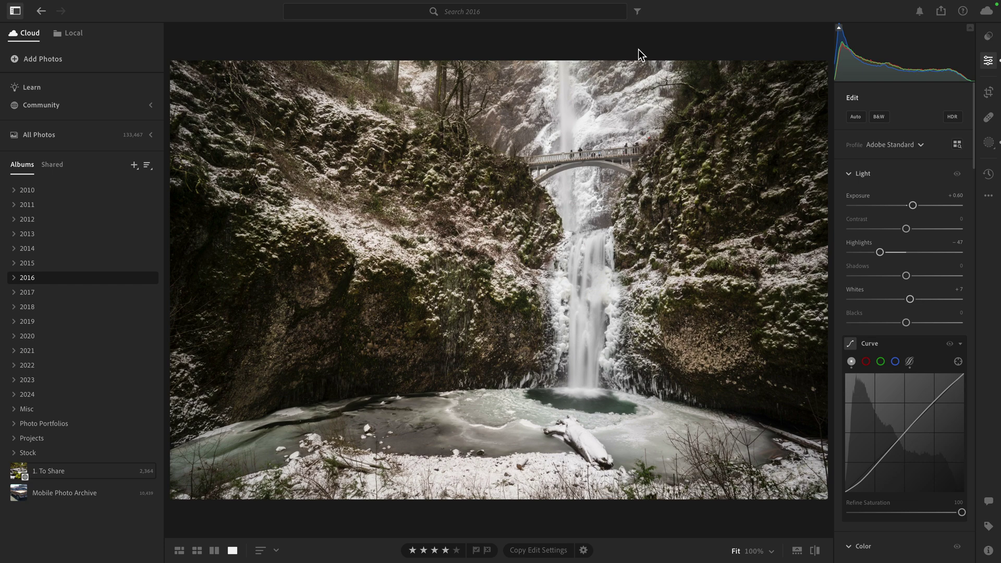
- Set the photo background color to Black, then change it to White
drag(640, 49, 694, 43)
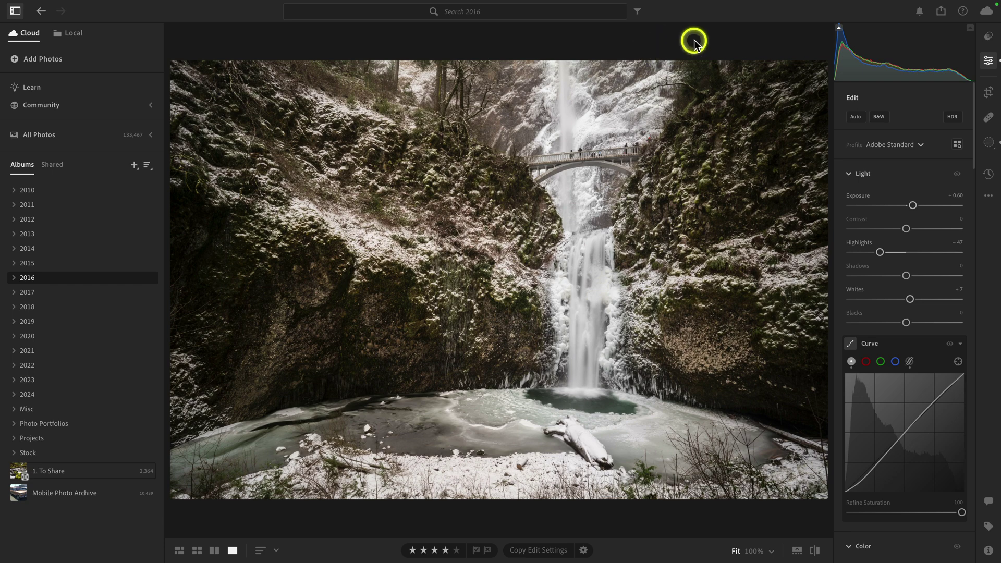
right_click(694, 42)
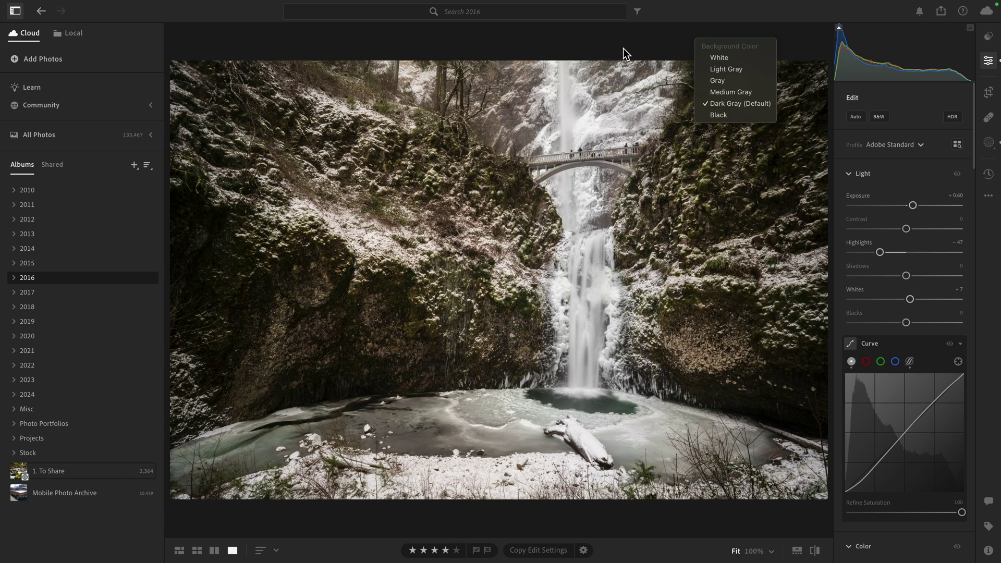
click(741, 114)
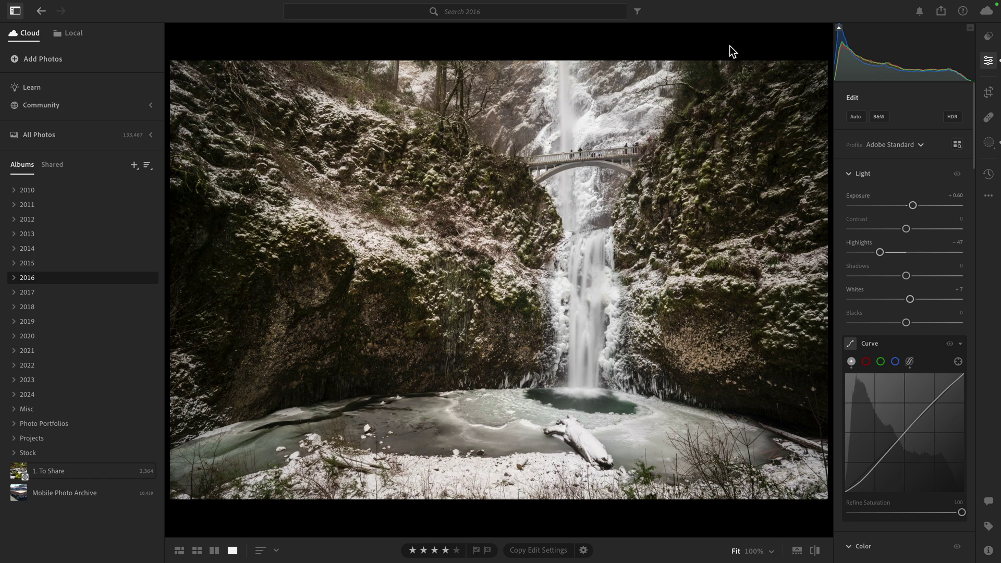
right_click(730, 50)
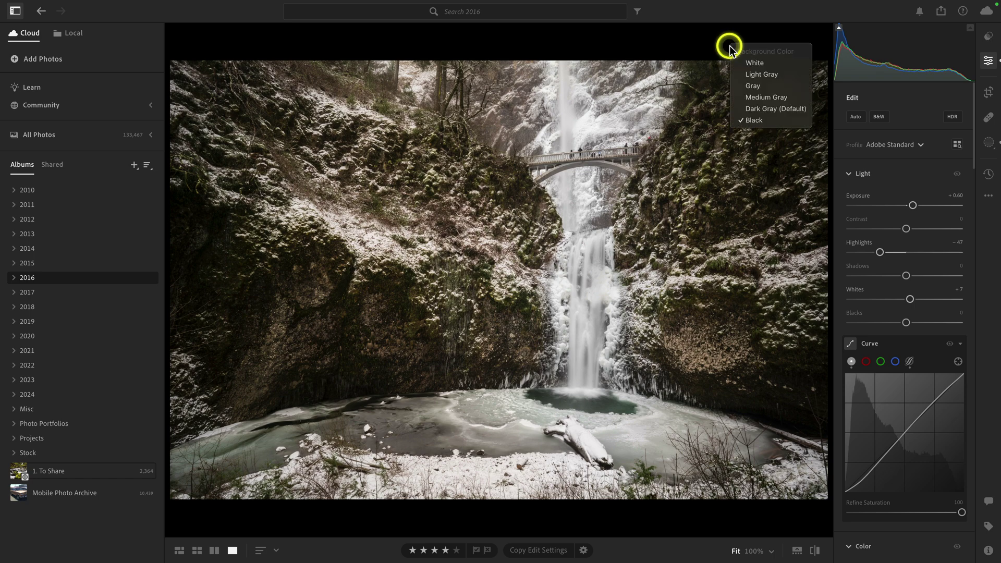
click(755, 63)
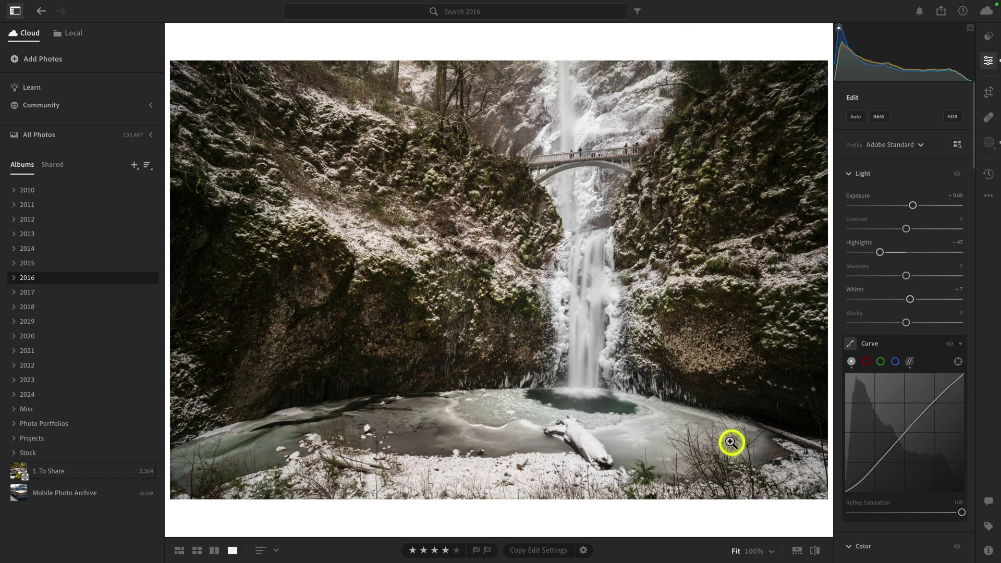
- View the photo at 25% with side panels hidden, then at 33% with panels restored
click(772, 550)
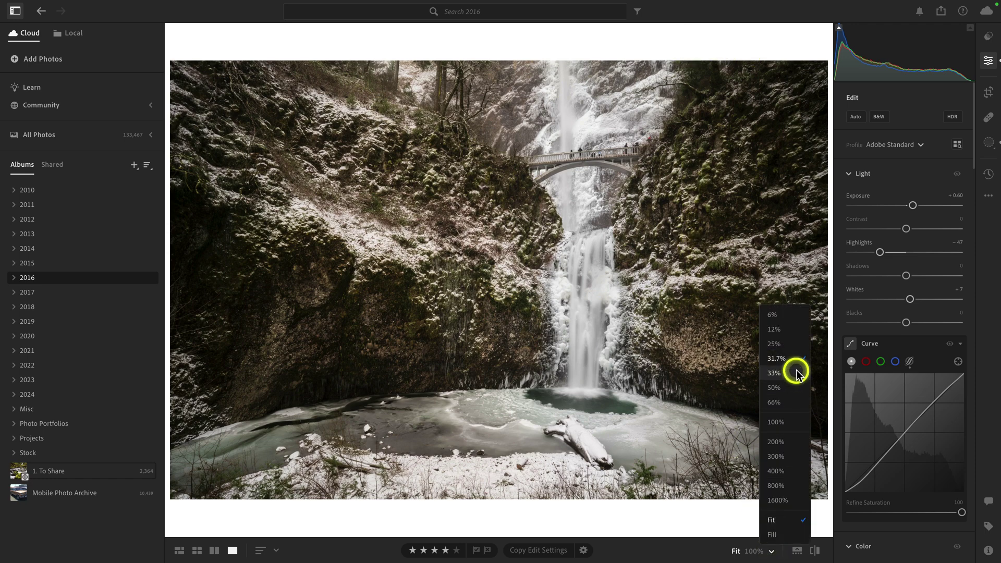
click(788, 345)
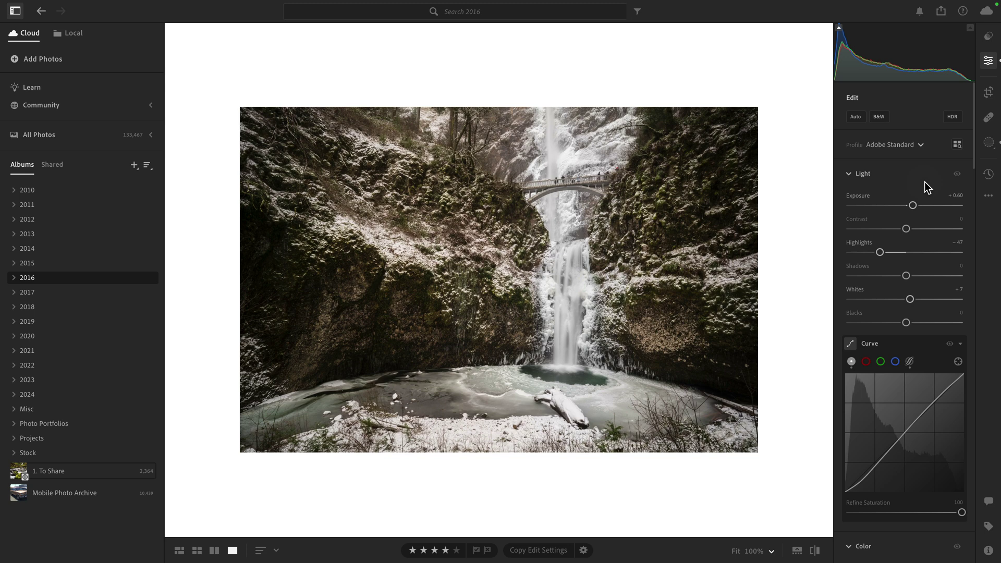
key(Tab)
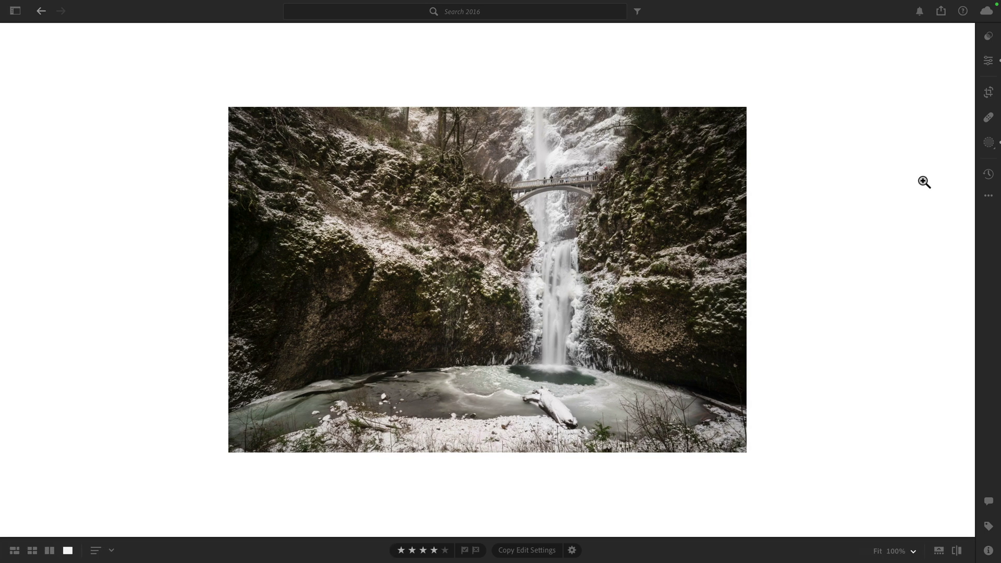
click(913, 550)
click(916, 372)
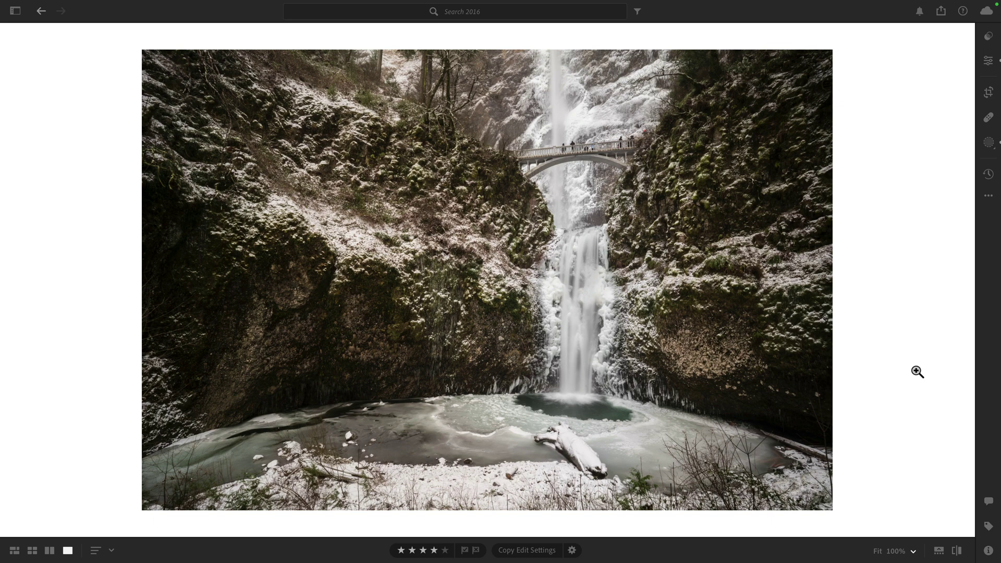
key(shift+Tab)
- Restore the Dark Gray (Default) background and fit the whole photo in view
drag(718, 238, 740, 49)
right_click(741, 42)
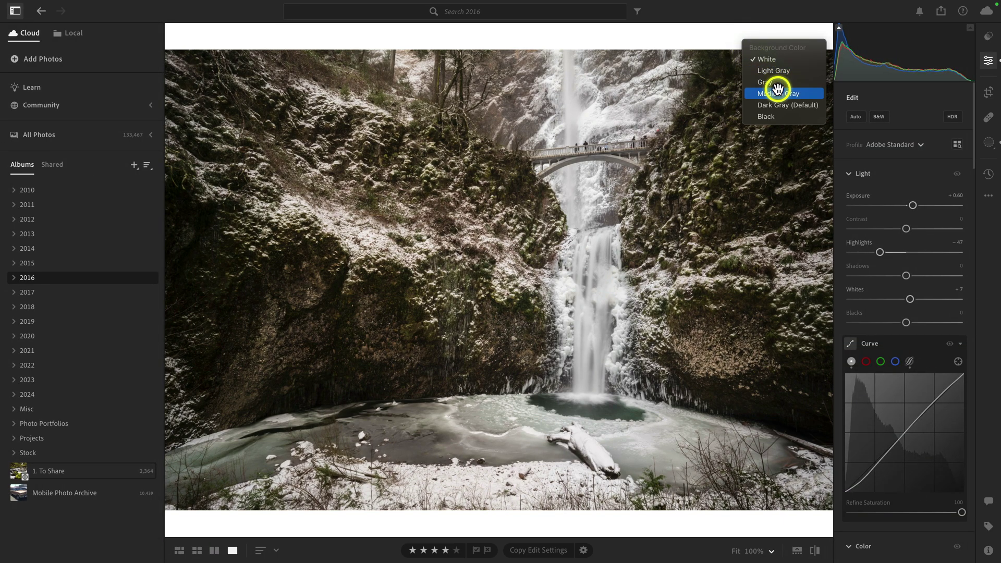
click(786, 105)
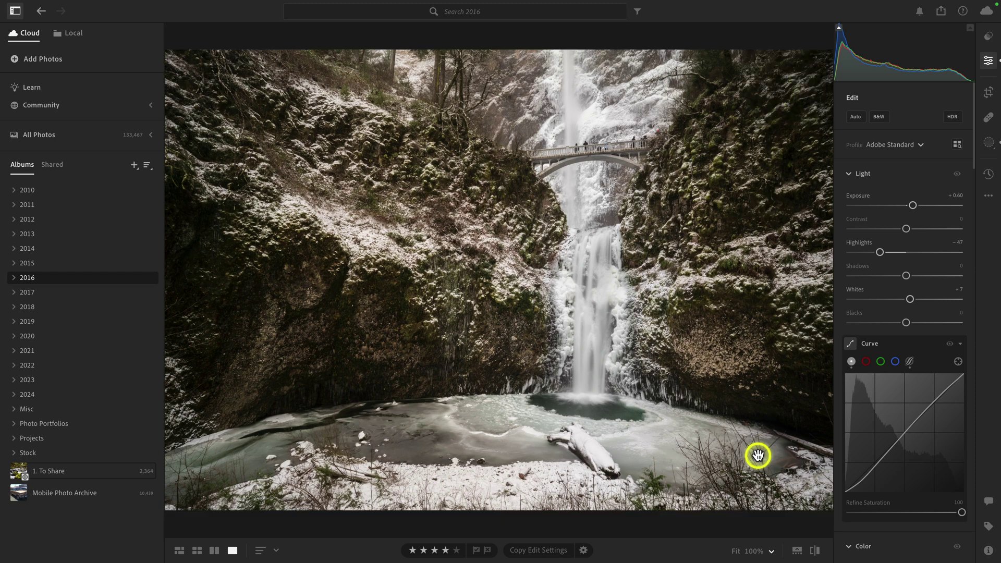
click(736, 551)
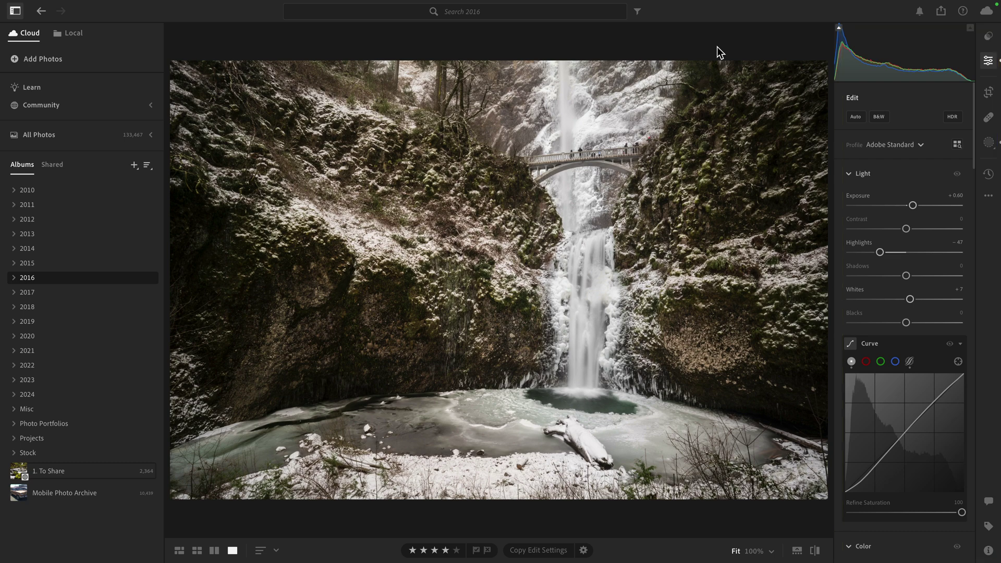
- Toggle the album list with P and the edit controls with E, then magnify the photo
key(p)
key(p)
key(e)
key(e)
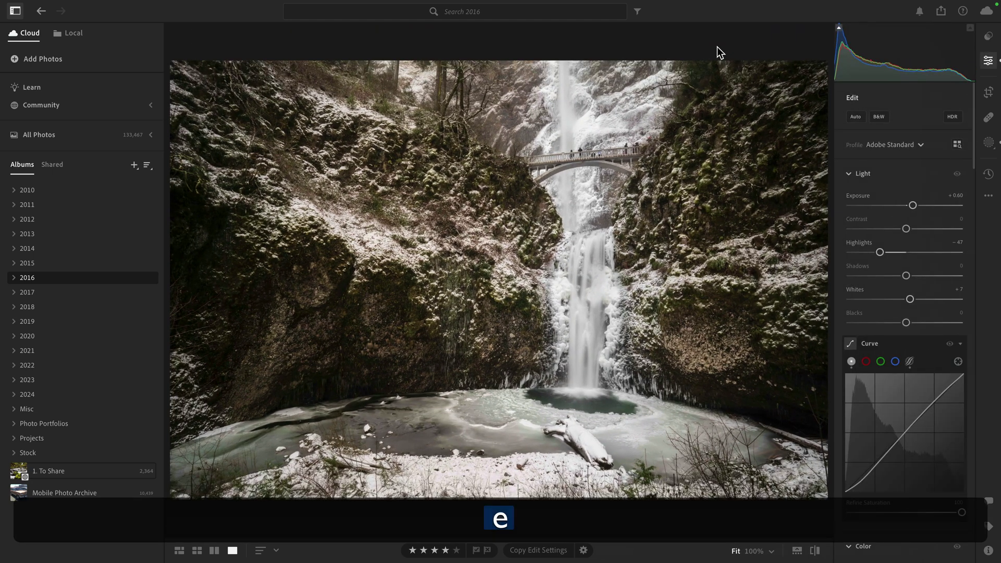
key(p)
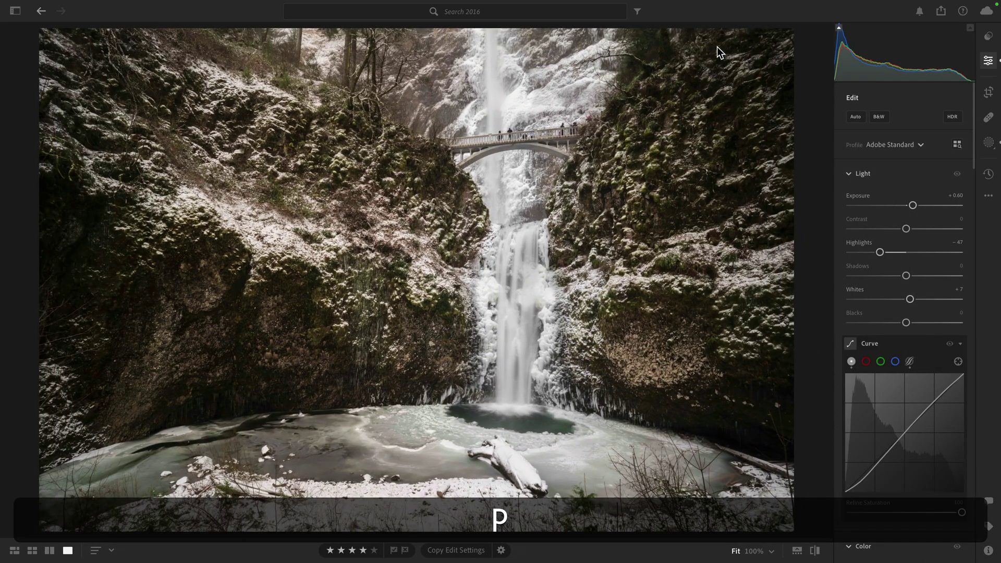
key(p)
key(e)
key(e)
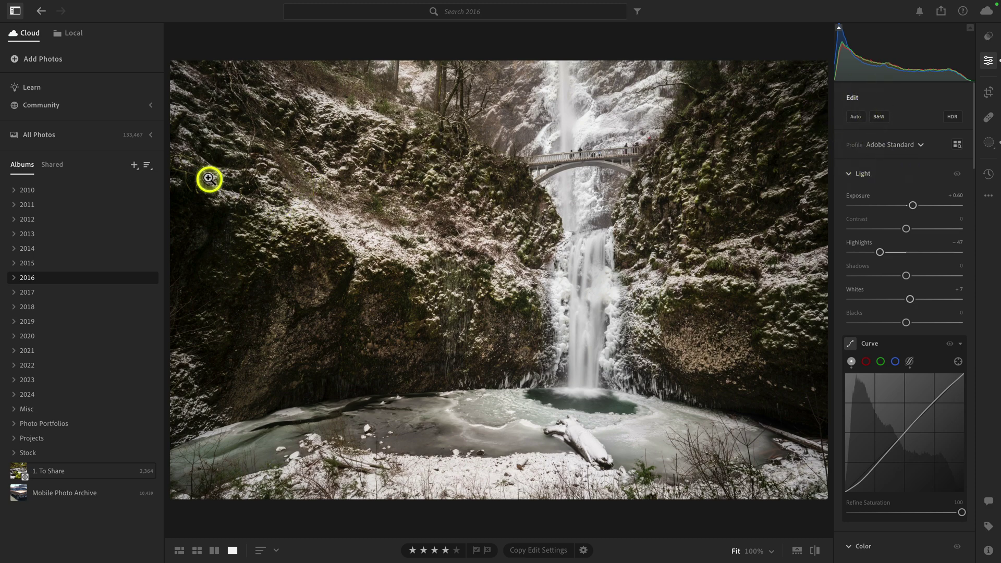
click(189, 189)
- Return the photo to fit view and set Interface Panel Tracks to Automatic in Preferences
click(189, 189)
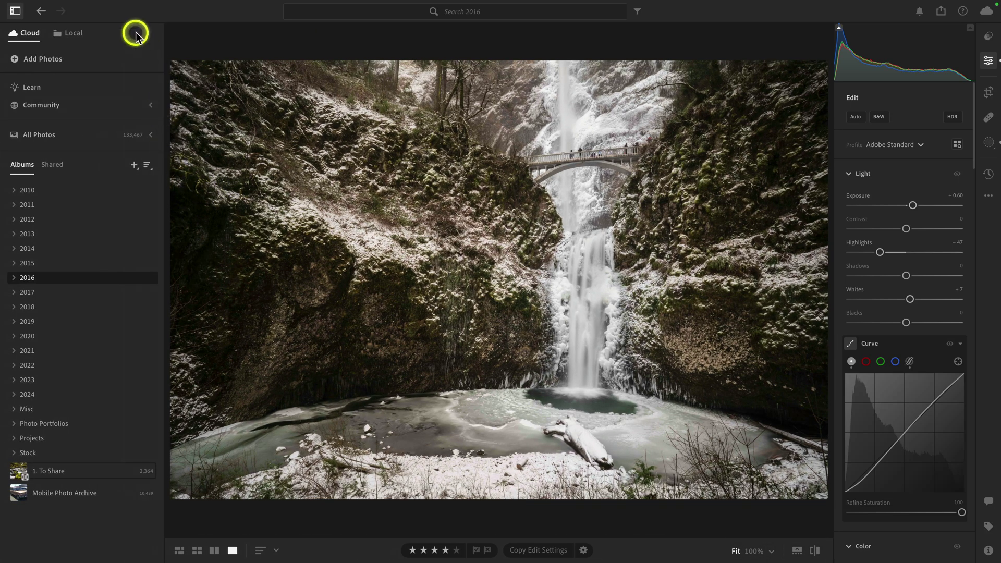
click(70, 5)
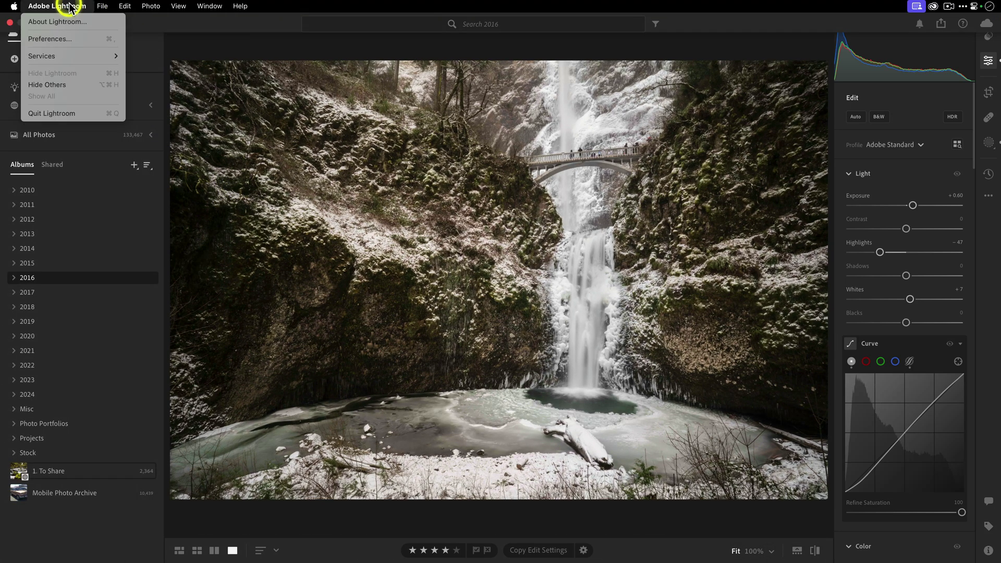
click(69, 37)
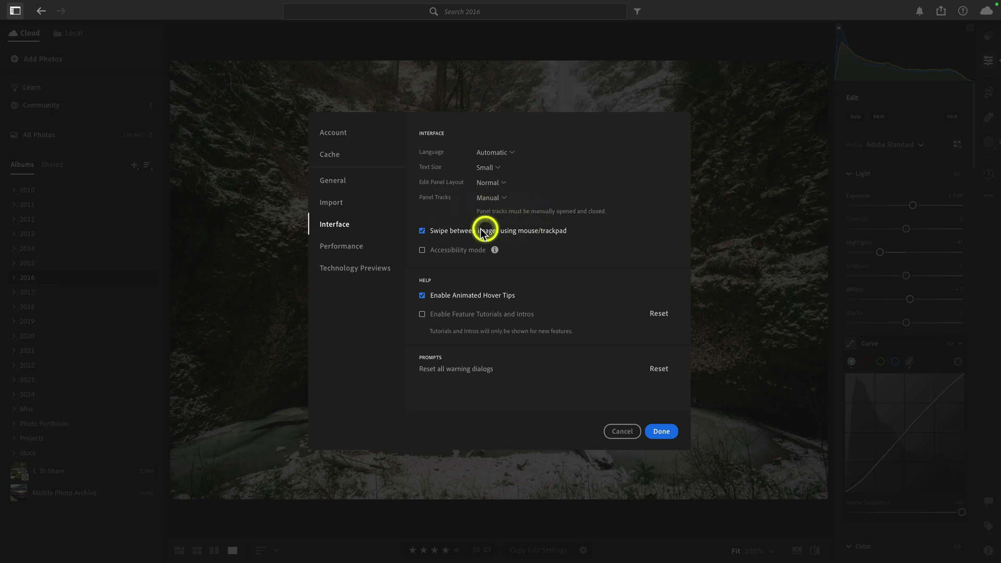
mouse_move(470, 234)
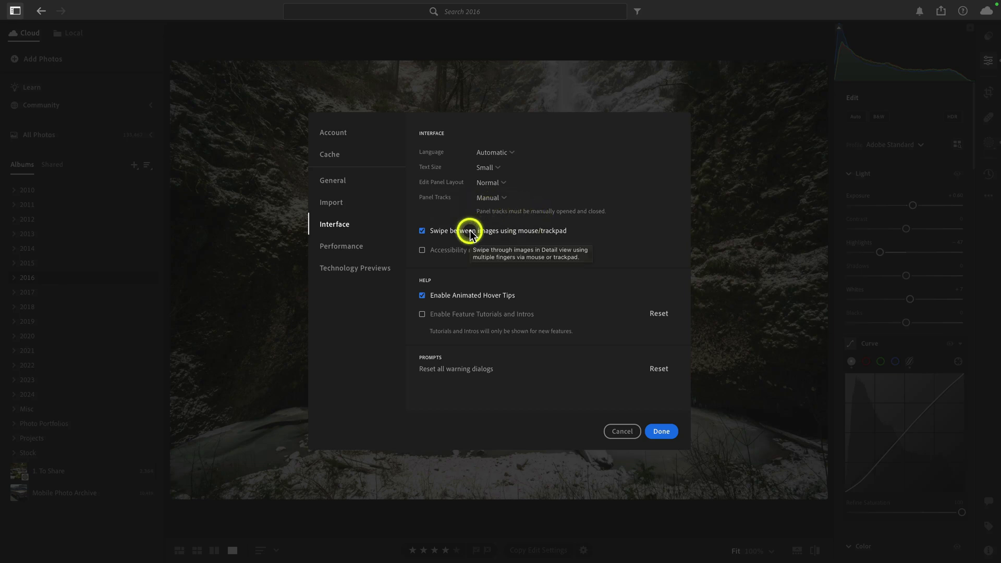
click(488, 198)
click(490, 184)
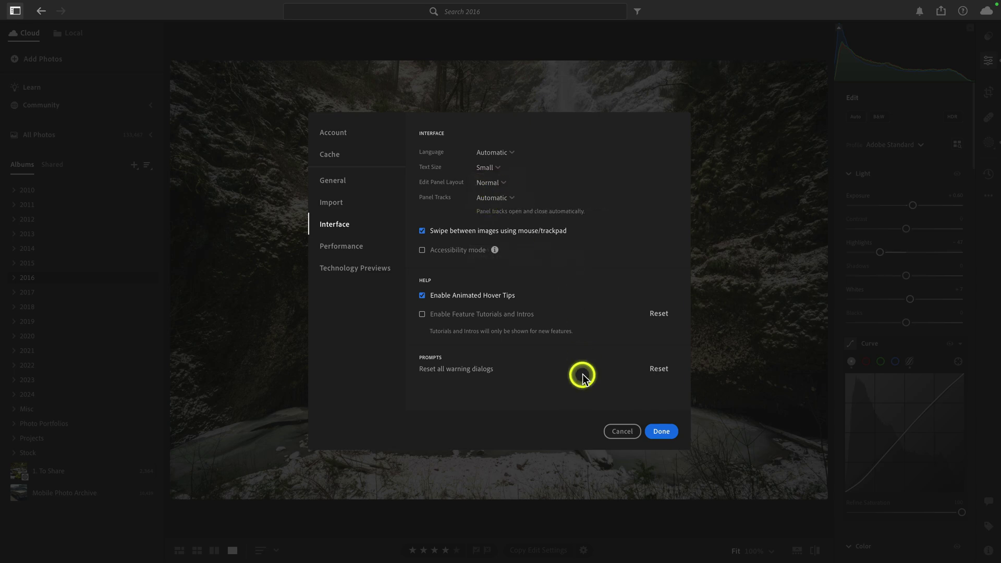
click(665, 435)
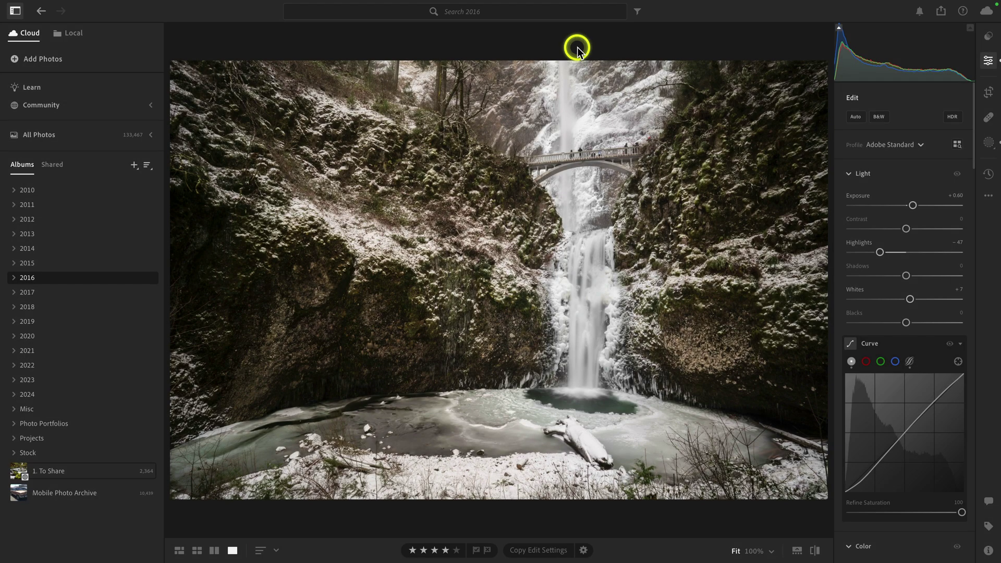
- Swap repeatedly between the album list (P) and edit controls (E), ending on edit controls
key(e)
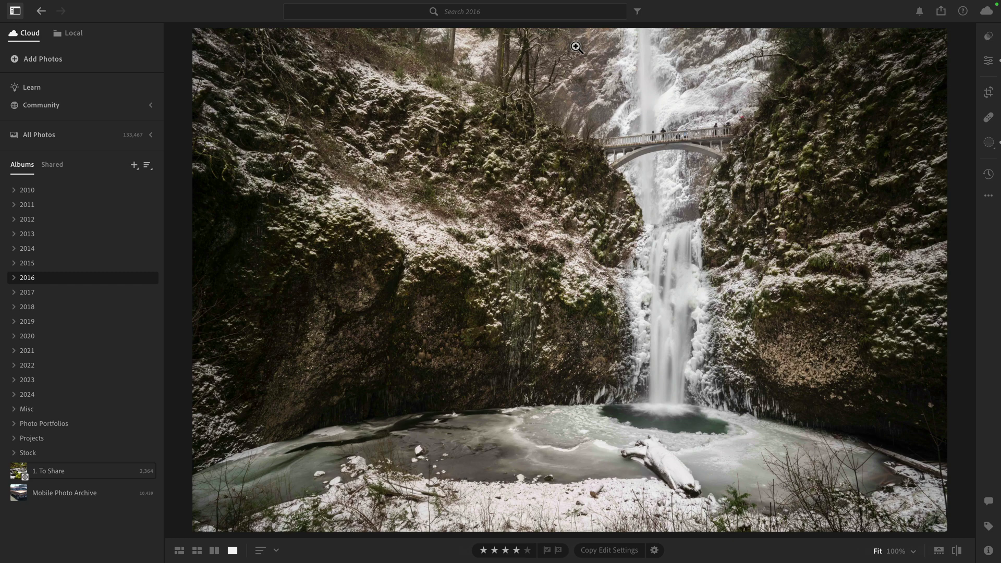
key(e)
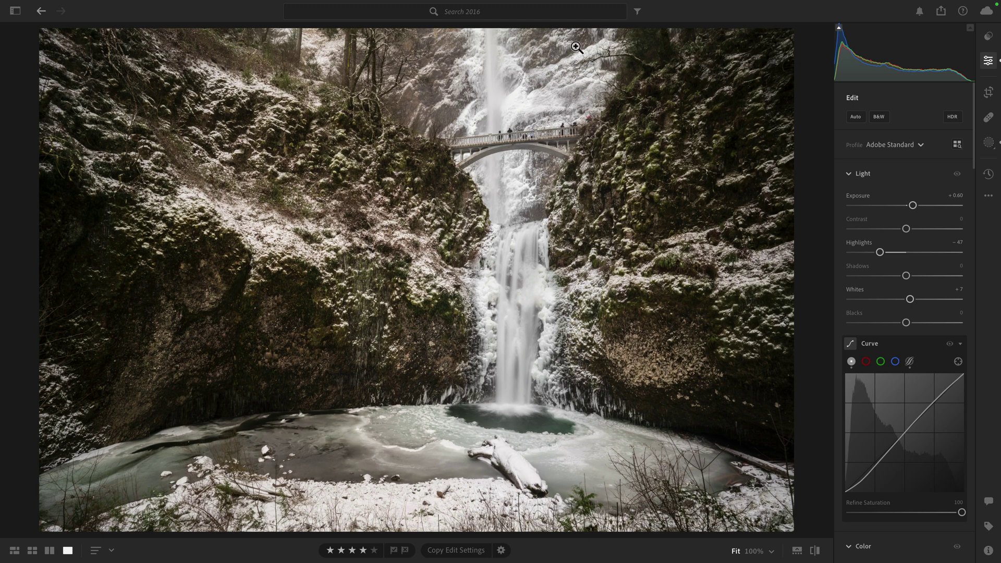
key(p)
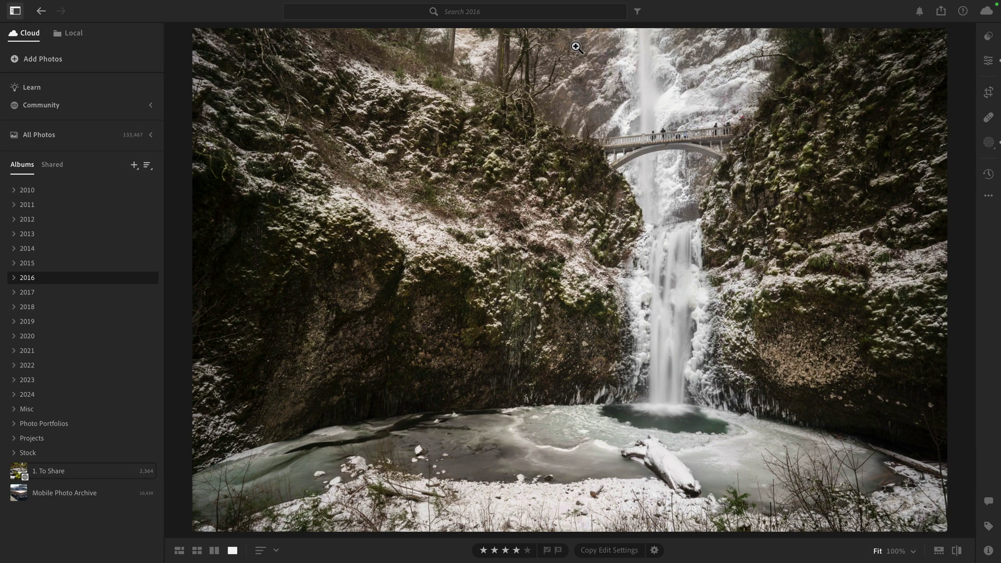
key(e)
key(p)
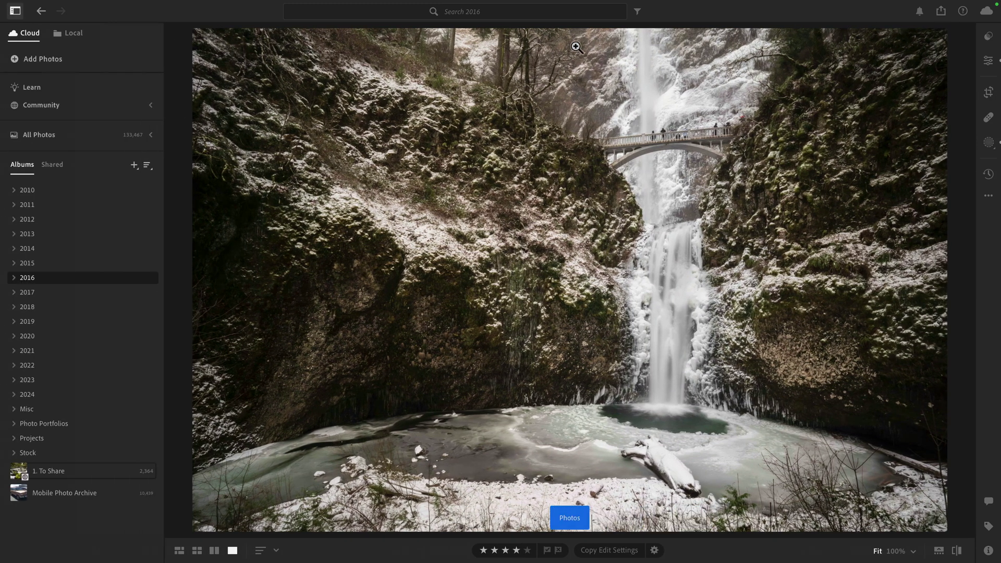
key(e)
key(p)
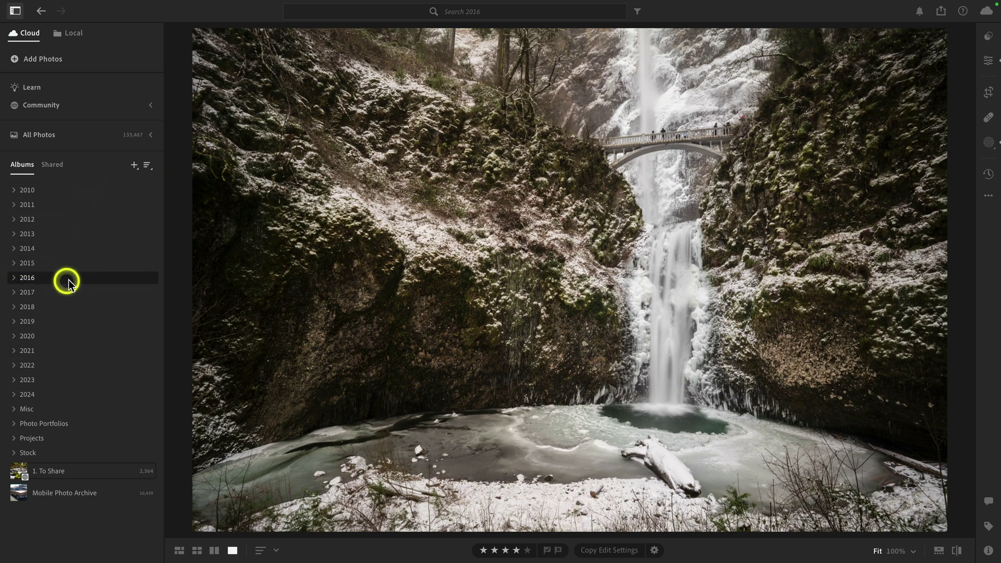
click(202, 250)
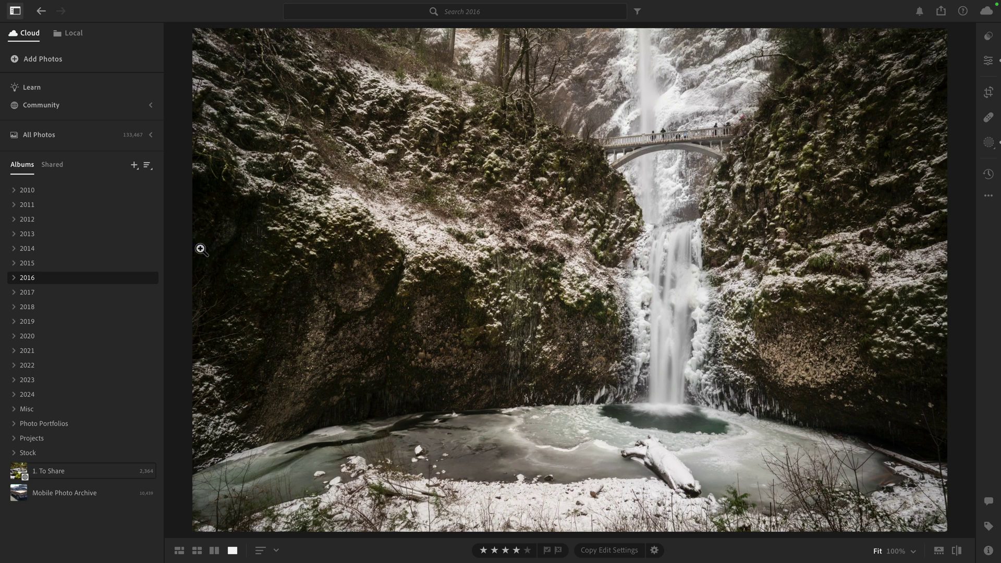
key(e)
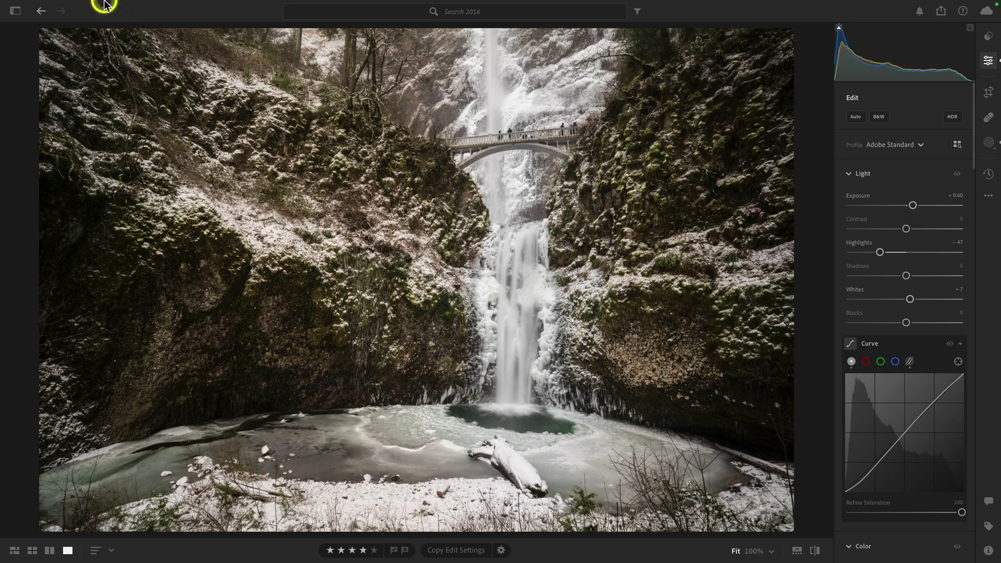
- Set Panel Tracks back to Manual in Preferences and reopen the album list with P
click(70, 7)
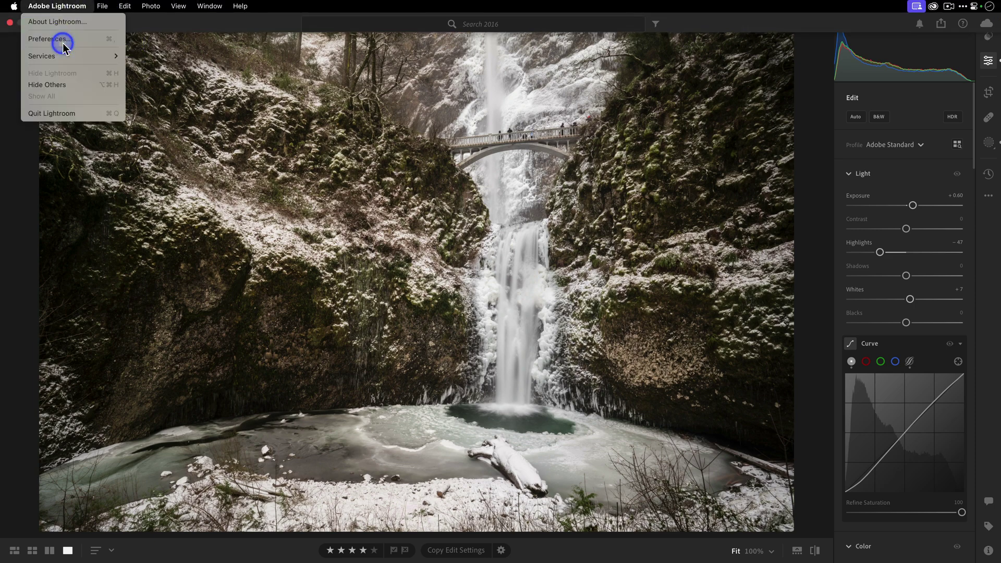
click(62, 40)
click(492, 198)
click(489, 207)
click(664, 432)
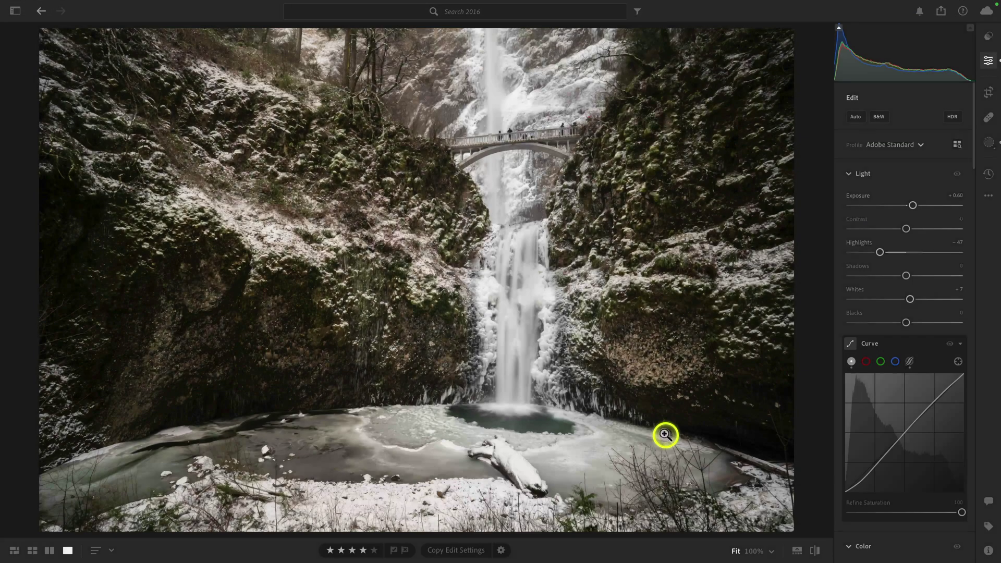
key(p)
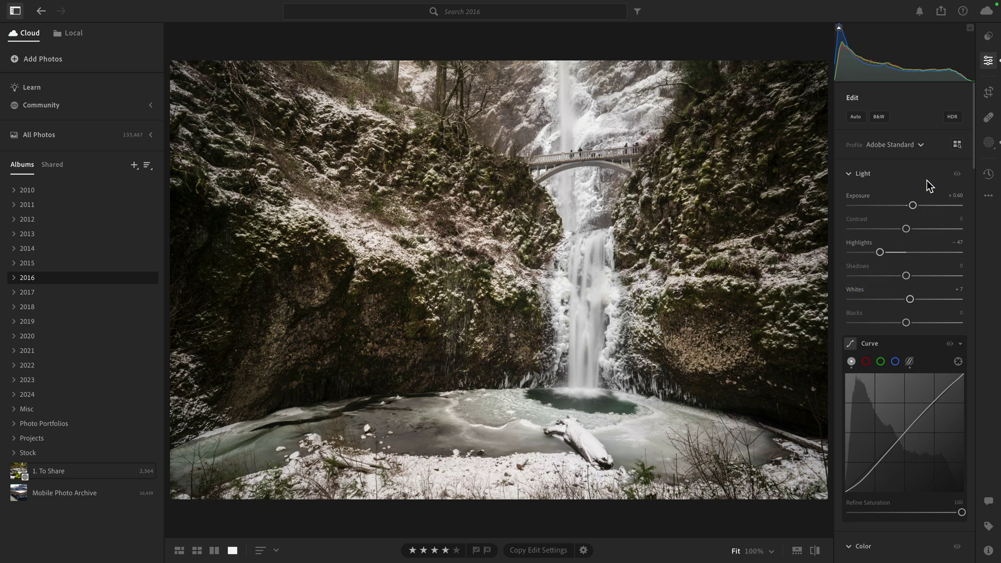
scroll(927, 184, down, 10)
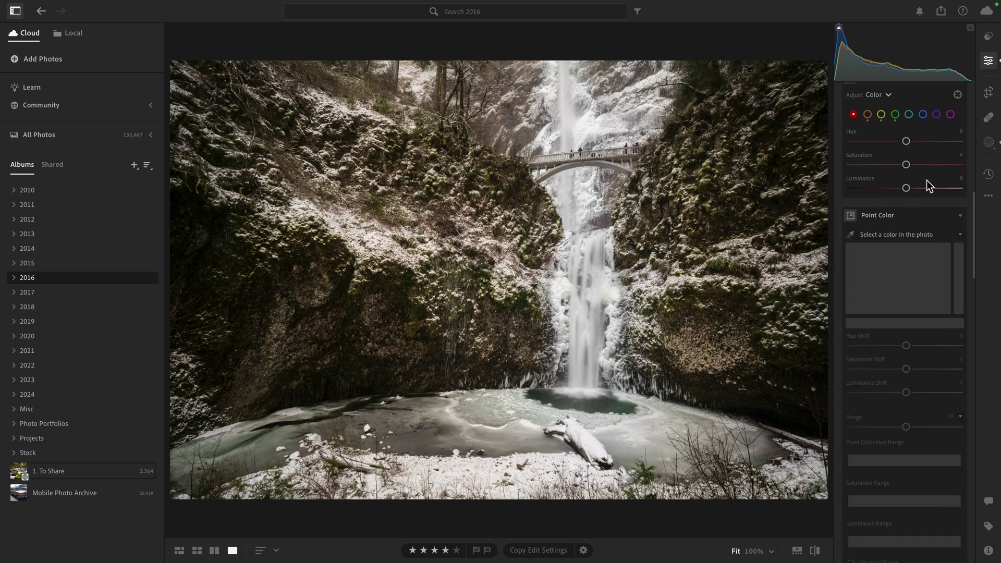
scroll(927, 180, down, 10)
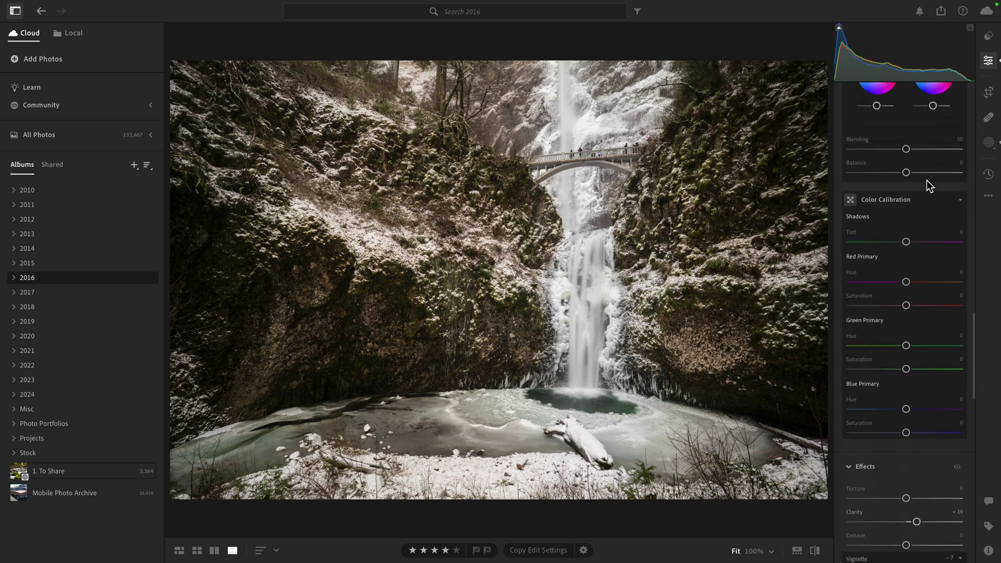
scroll(928, 186, down, 10)
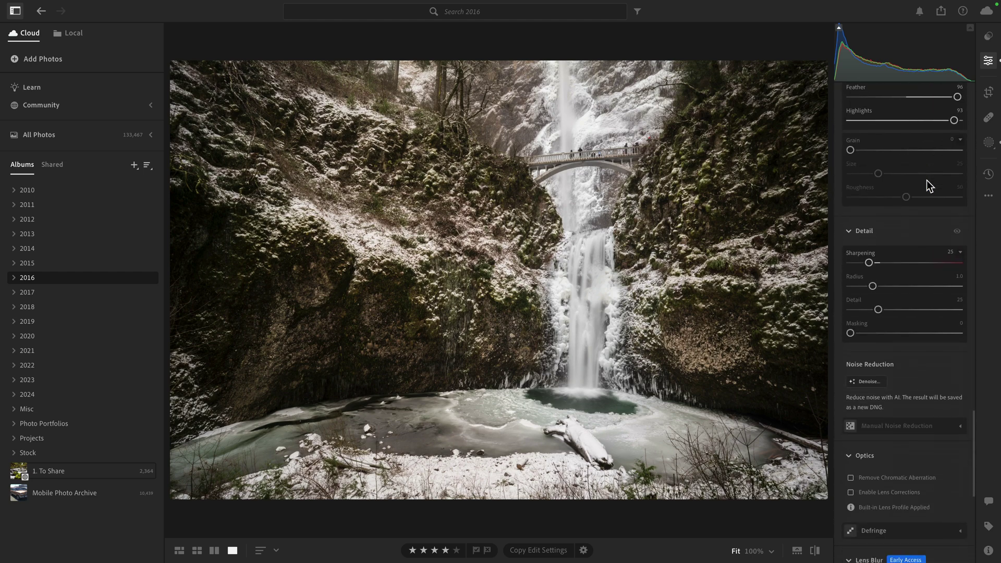
scroll(927, 180, up, 15)
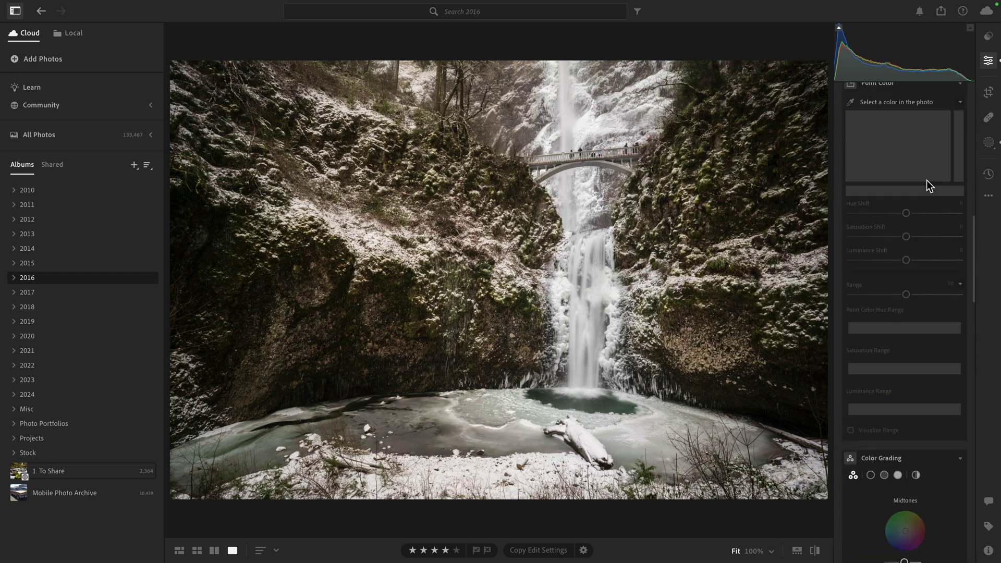
scroll(927, 180, up, 10)
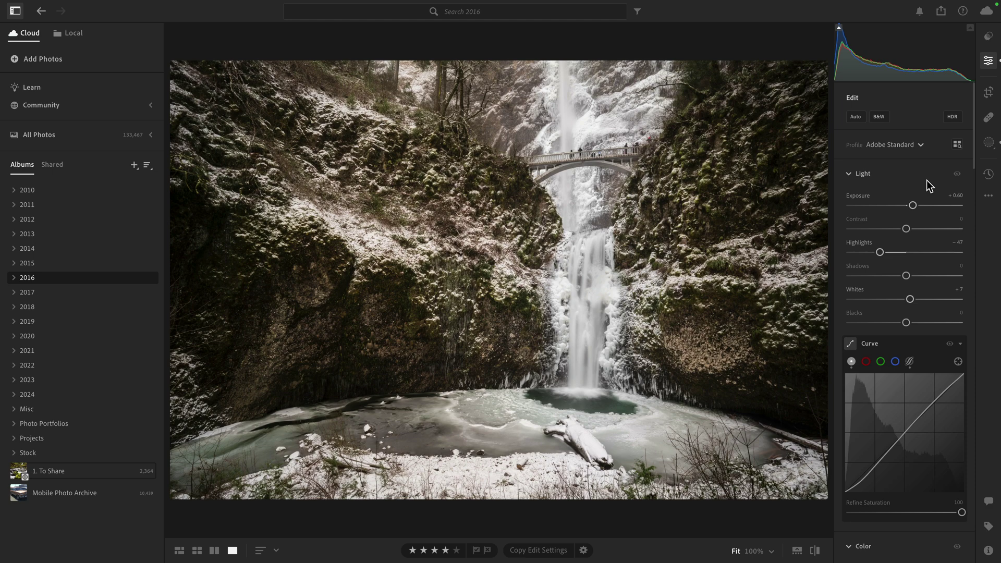
- Turn on Single-Panel Mode from the extra edit options and scroll the Edit panel
click(988, 197)
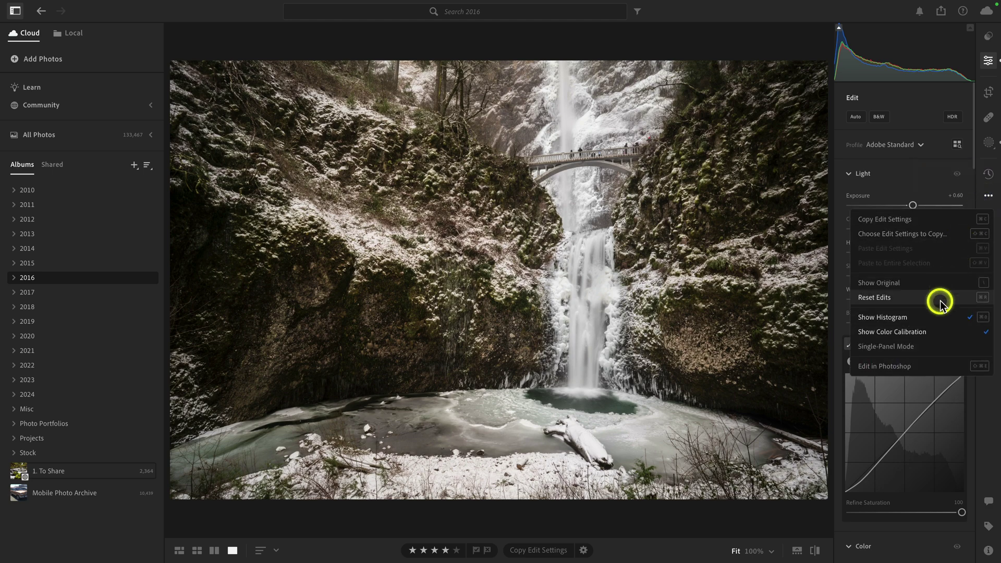
click(933, 347)
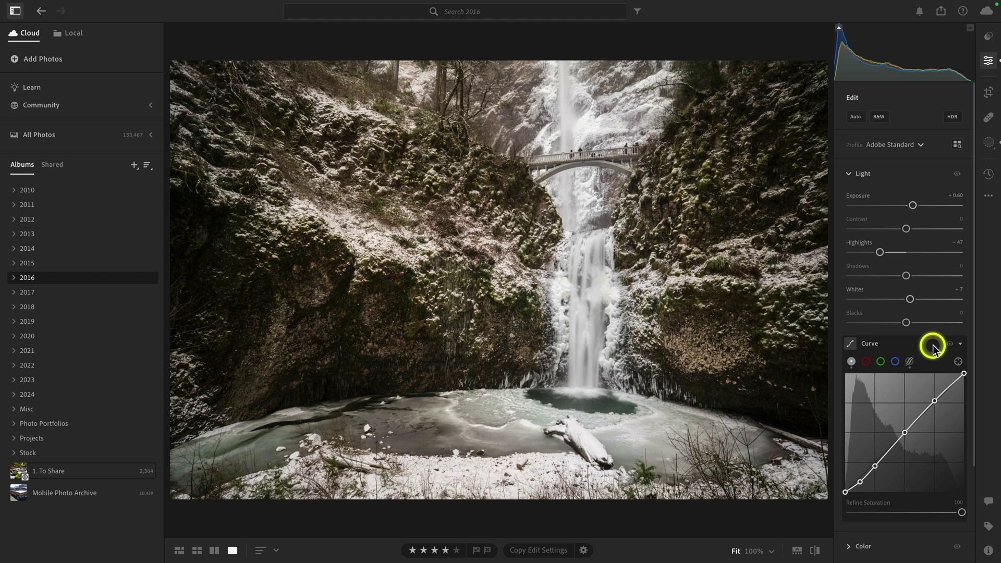
scroll(933, 348, down, 3)
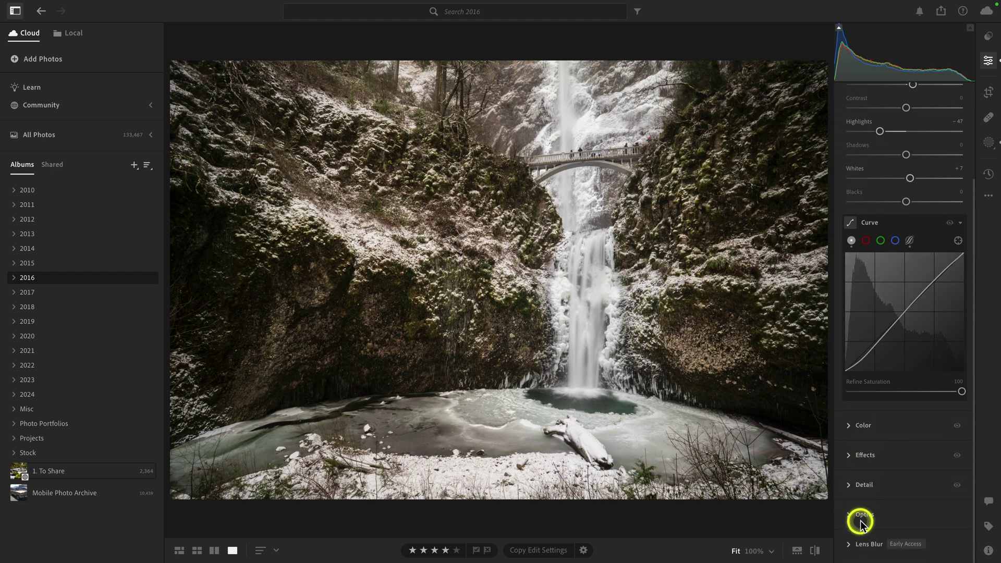
scroll(874, 438, up, 3)
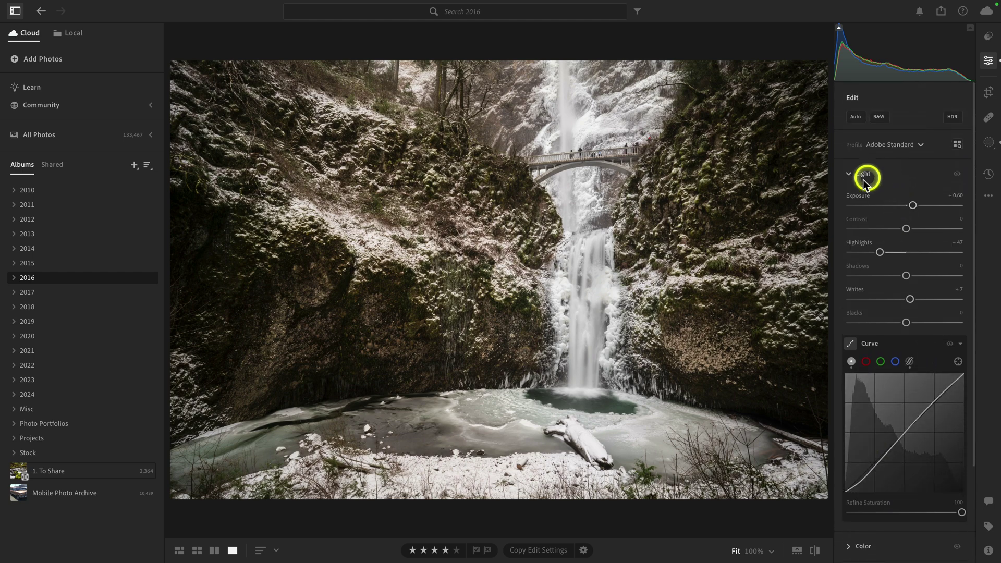
scroll(874, 177, down, 3)
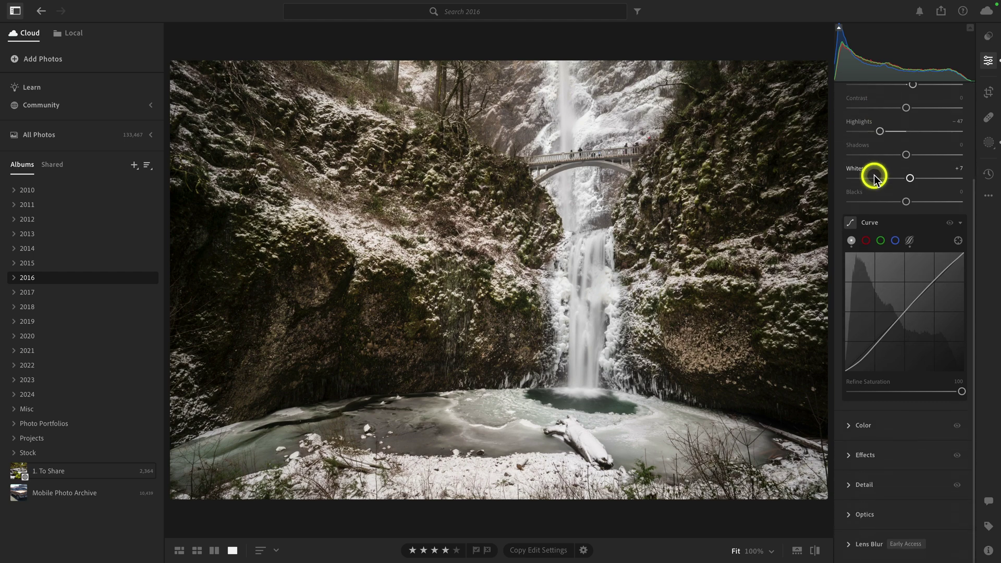
- Expand the Color section, scroll through its adjustments, then collapse it
click(847, 425)
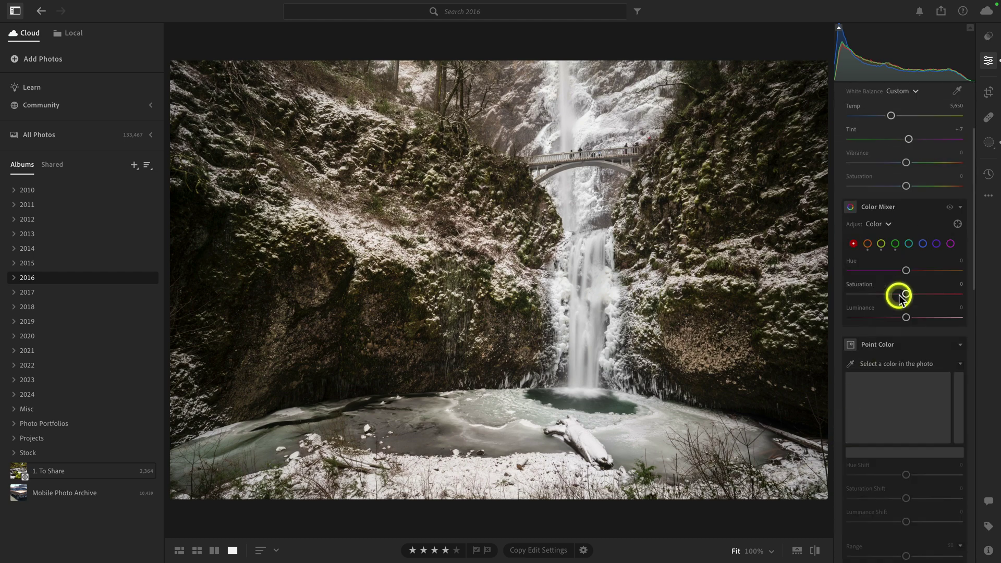
scroll(900, 294, up, 3)
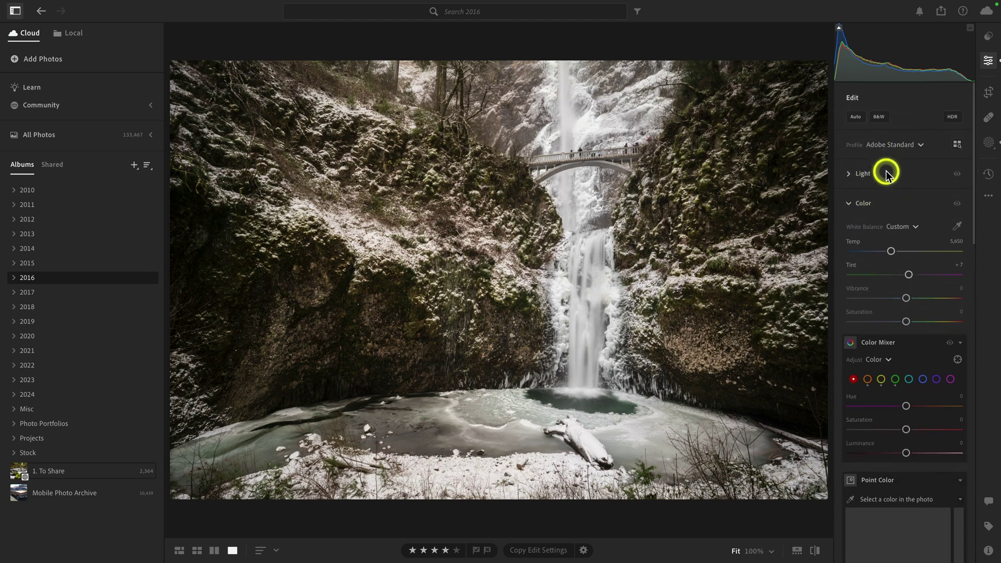
scroll(880, 220, down, 4)
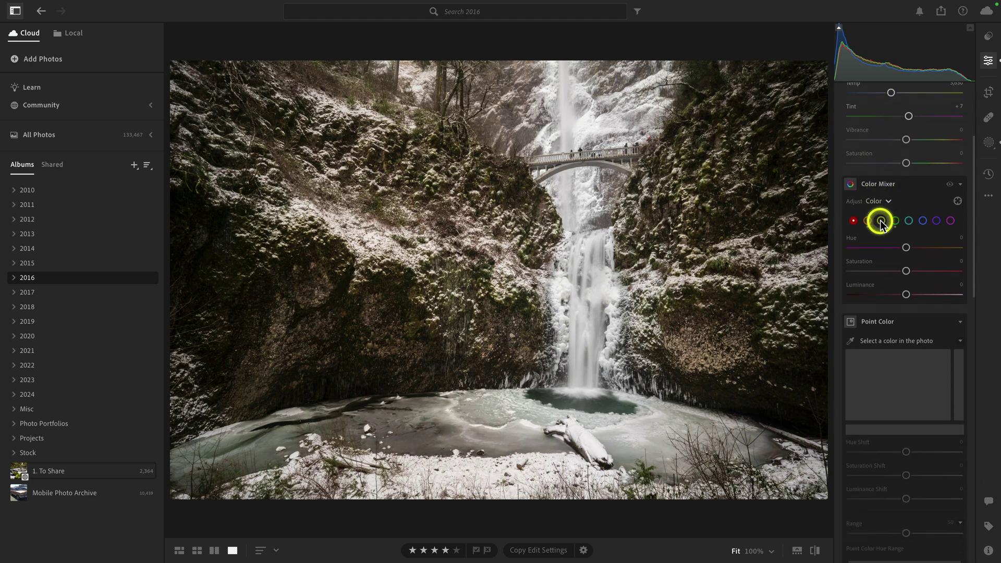
scroll(880, 221, down, 8)
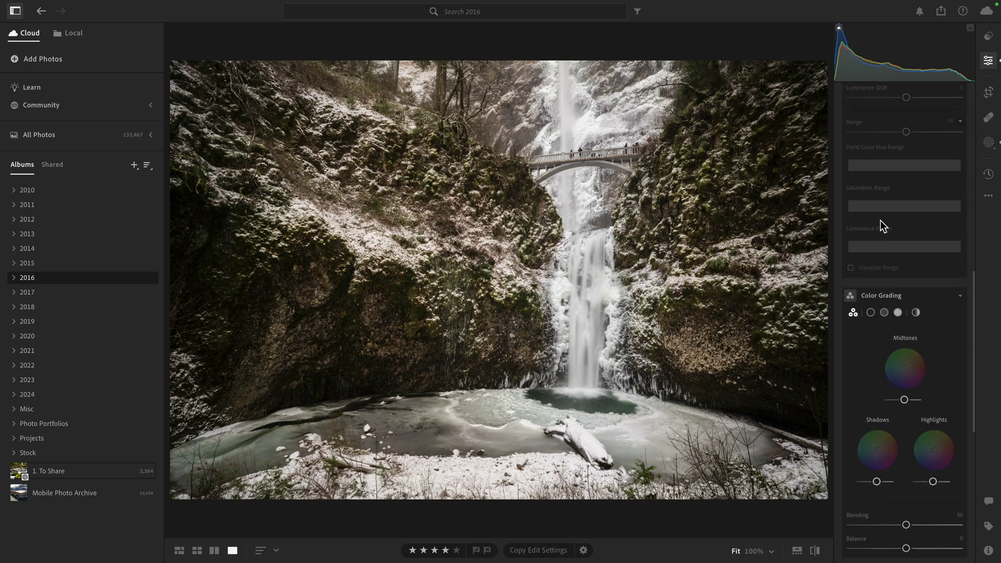
scroll(880, 220, up, 12)
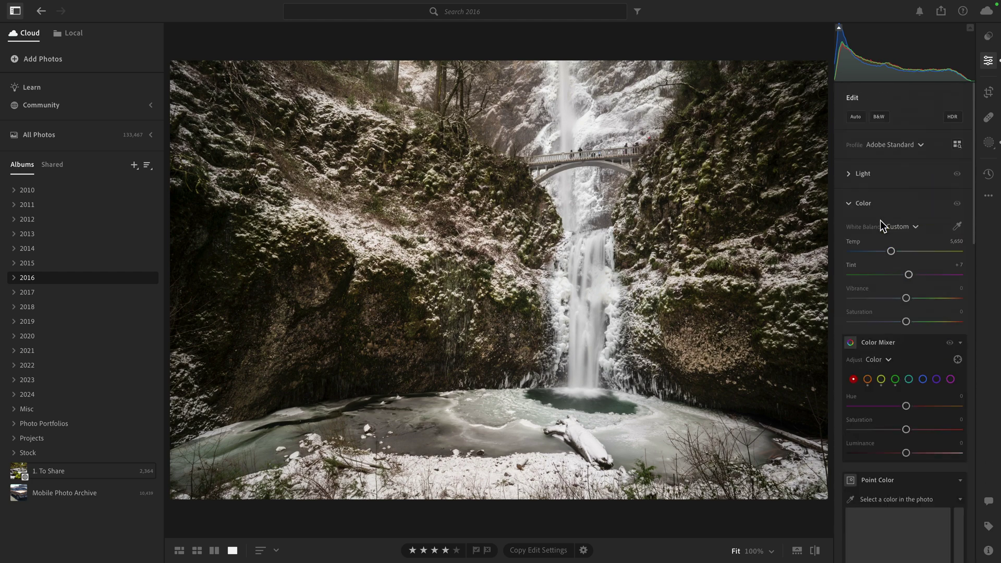
click(848, 203)
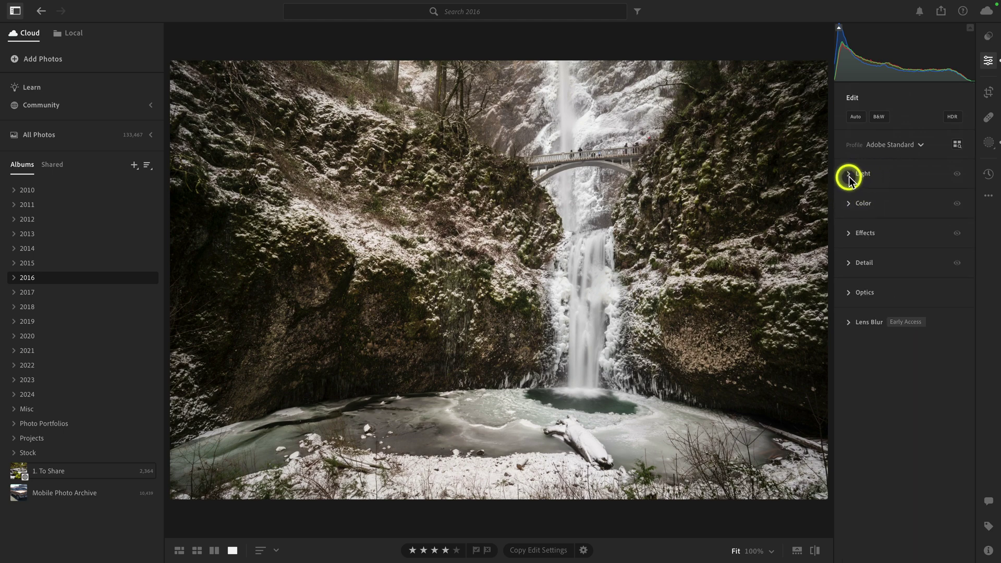
- Expand Light, Color, Effects, Detail, Optics and Lens Blur in turn under single-panel mode
click(849, 177)
scroll(882, 198, down, 3)
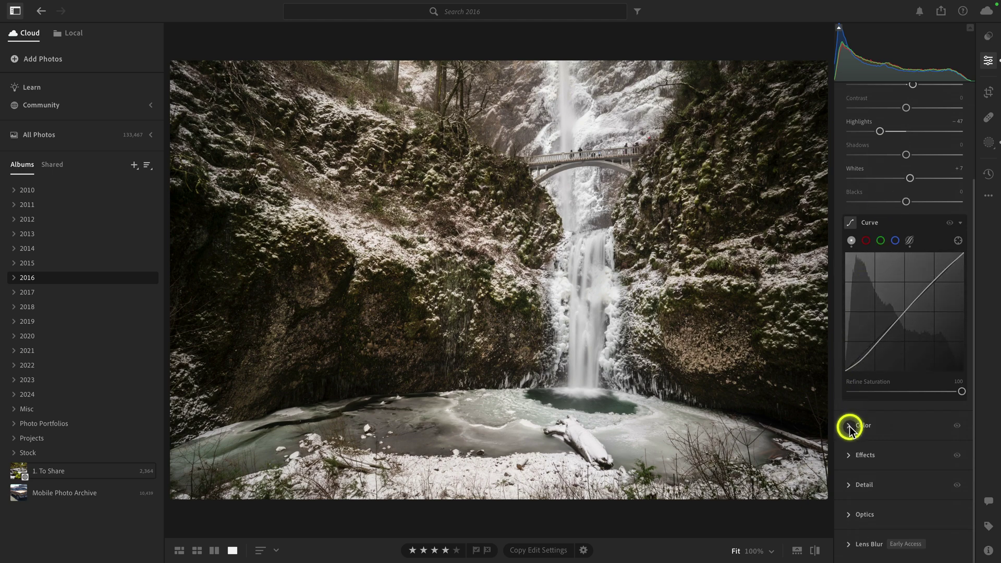
click(849, 426)
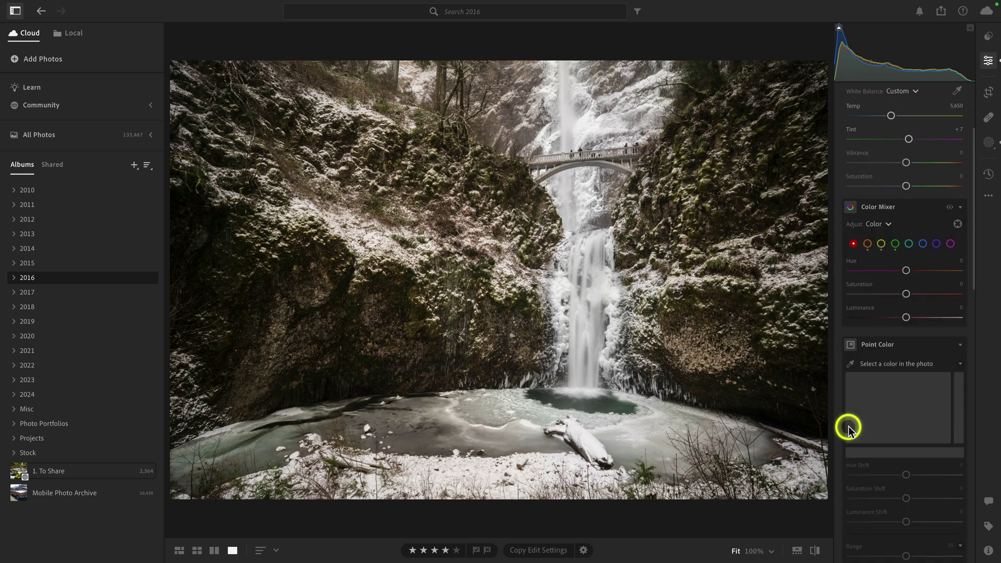
scroll(849, 428, down, 10)
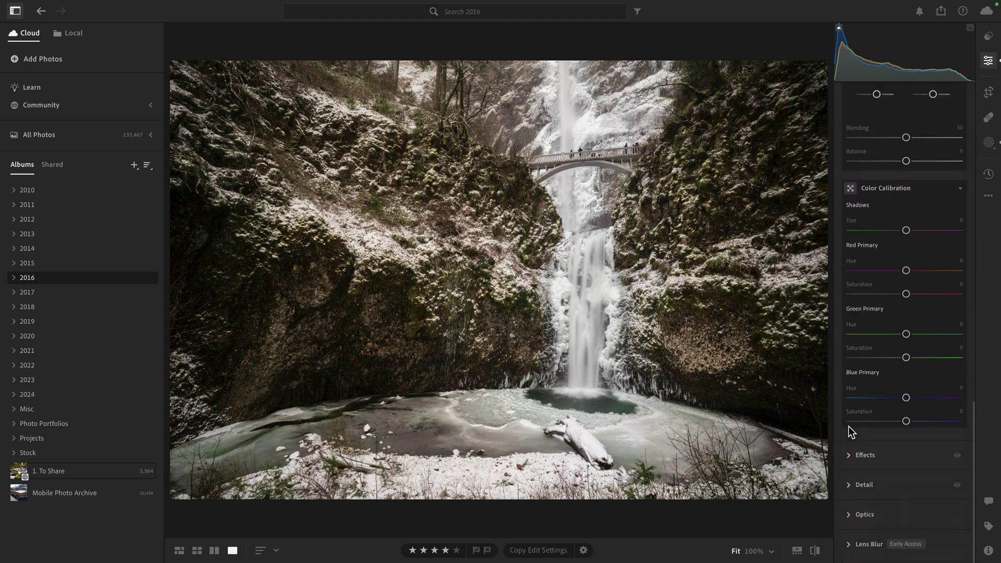
click(847, 452)
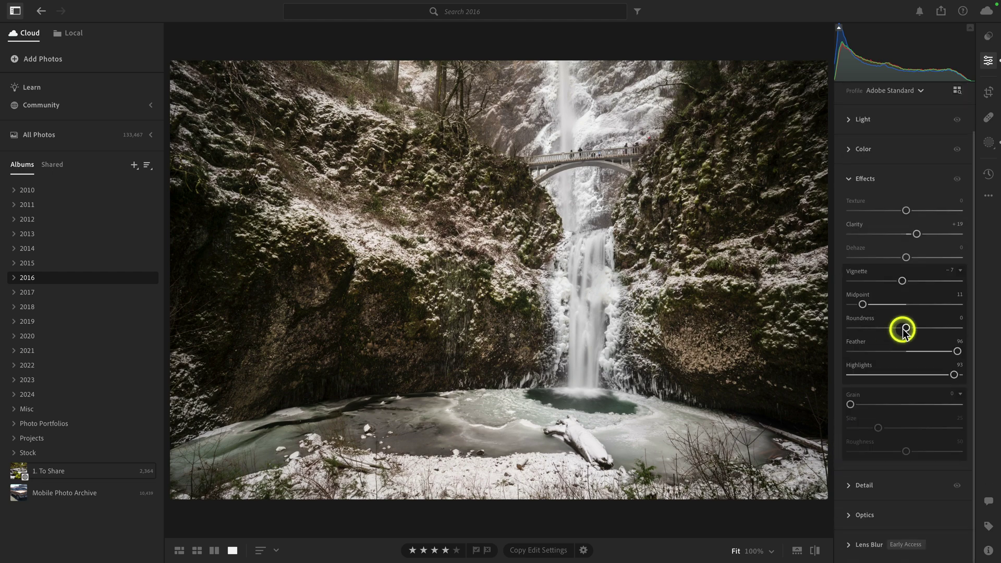
scroll(906, 333, up, 1)
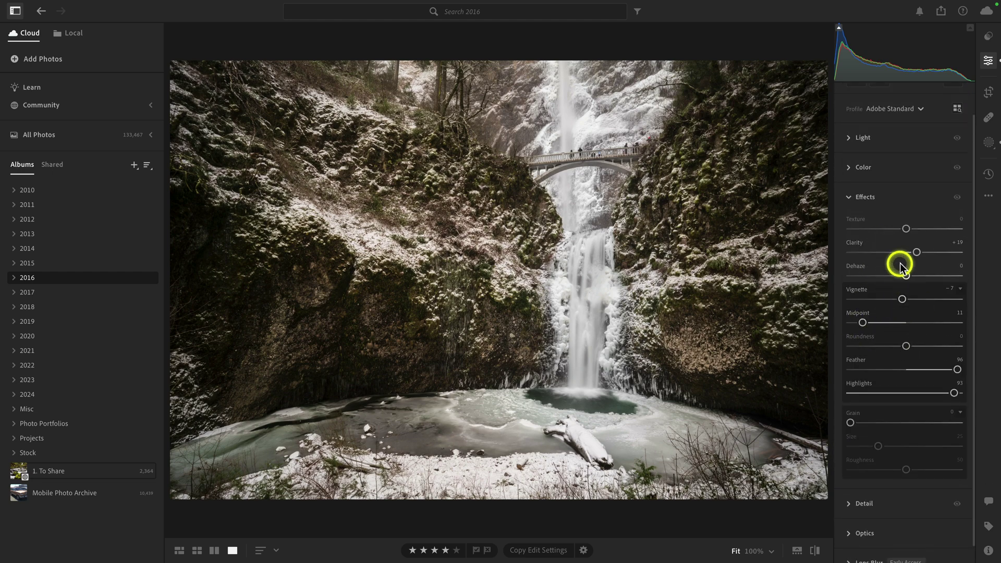
click(851, 483)
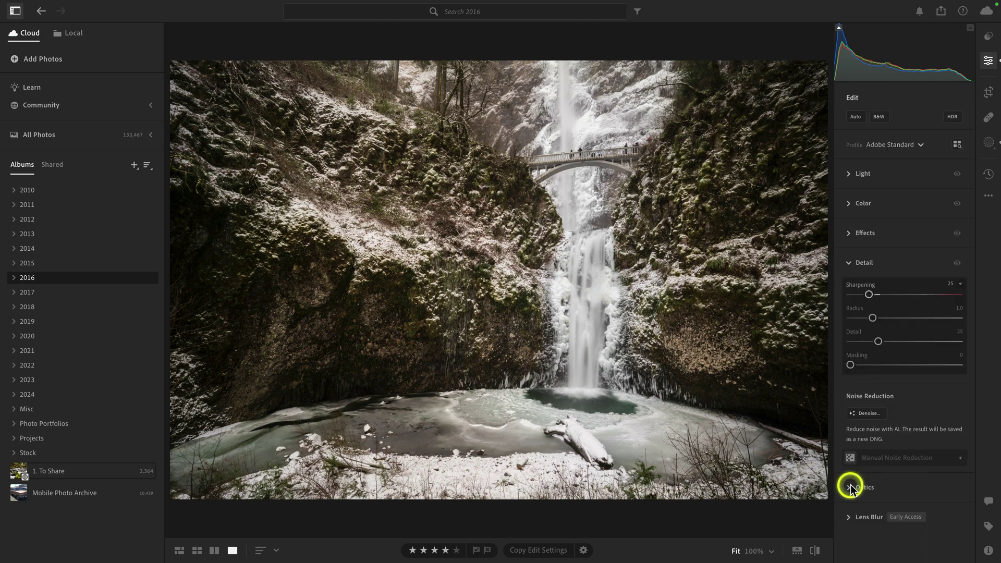
click(851, 488)
click(854, 399)
scroll(855, 399, up, 3)
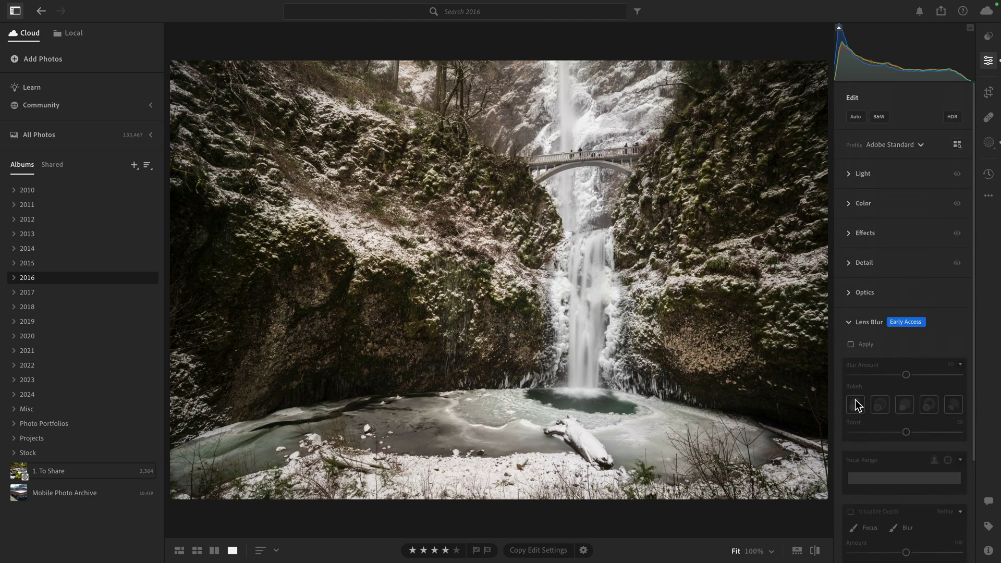
click(910, 356)
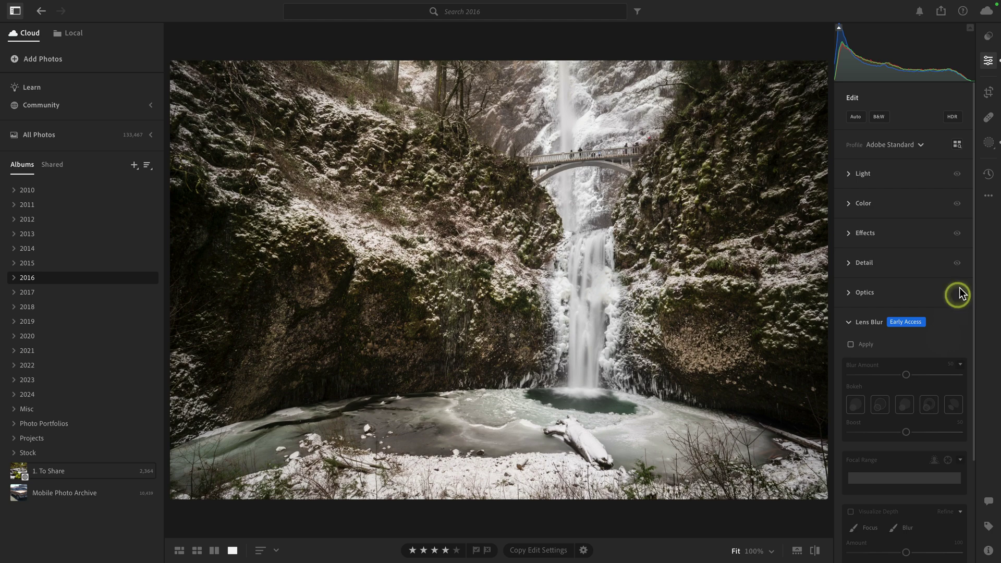
- Turn off Single-Panel Mode and expand the Light adjustments
click(988, 197)
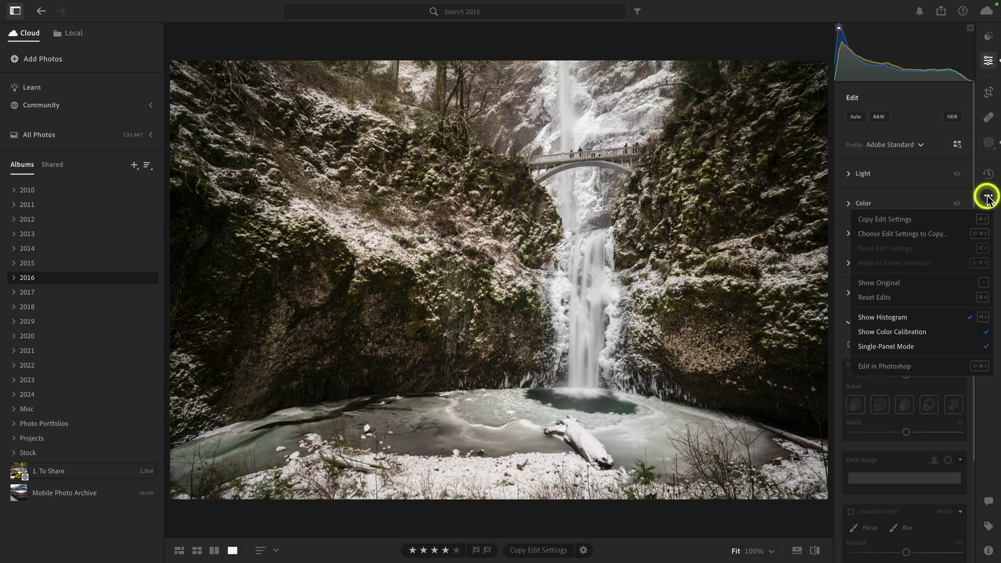
click(933, 346)
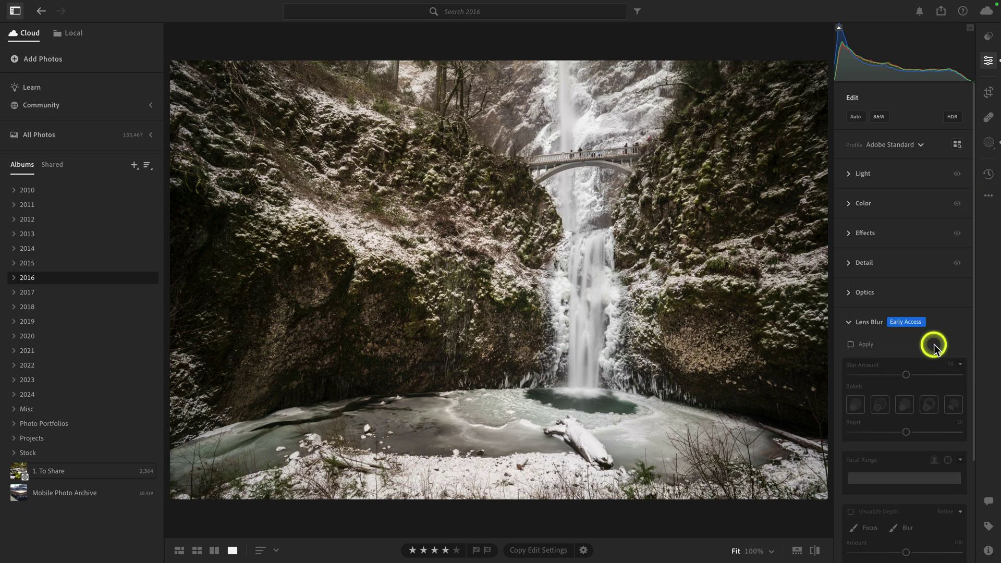
click(864, 174)
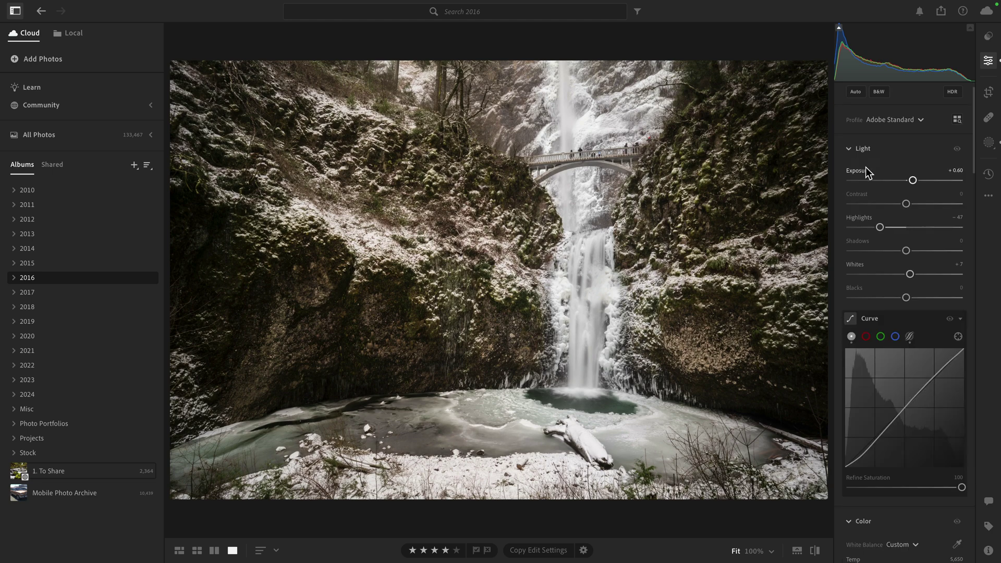
- Open Crop & Rotate and hide the My Photos panel with Ctrl+Shift+P
click(988, 92)
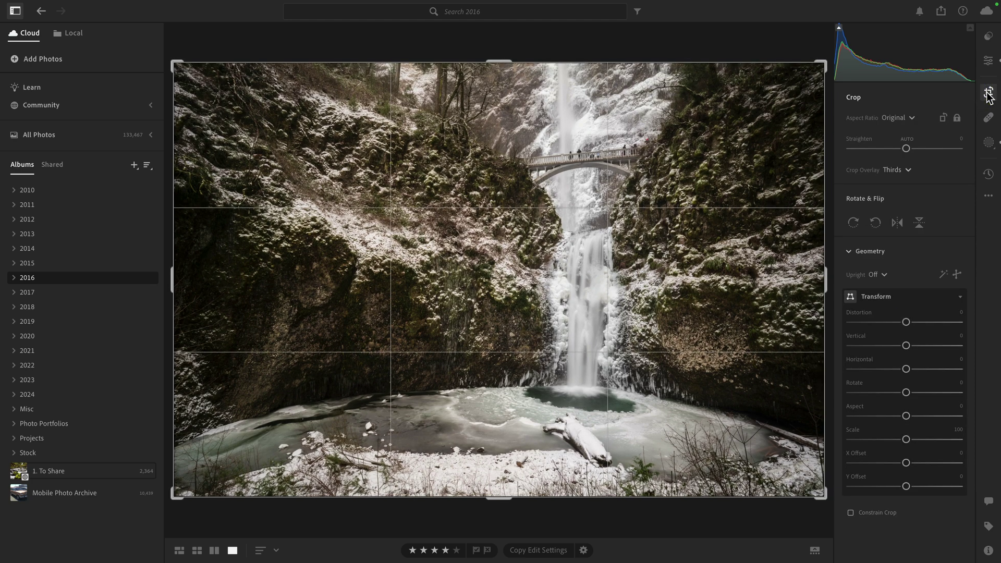
key(ctrl+shift+p)
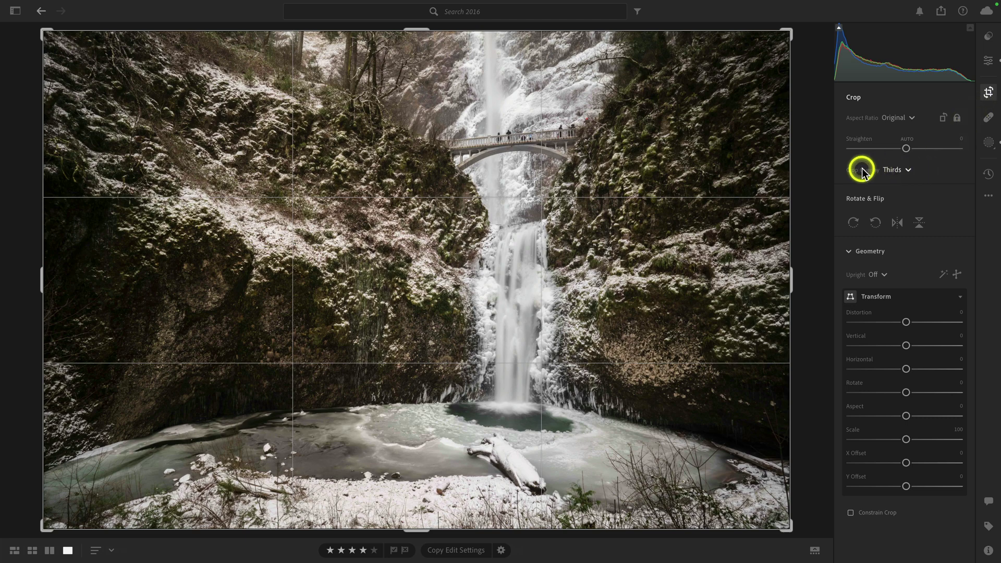
- Preview the Thirds, Center and Triangle overlays from the Crop Overlay list
click(908, 171)
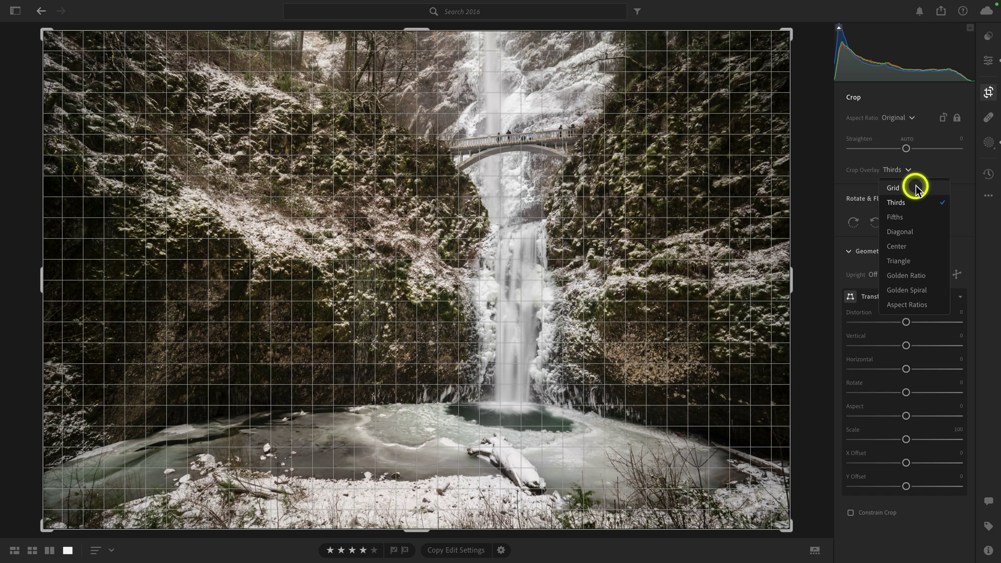
drag(914, 197, 916, 205)
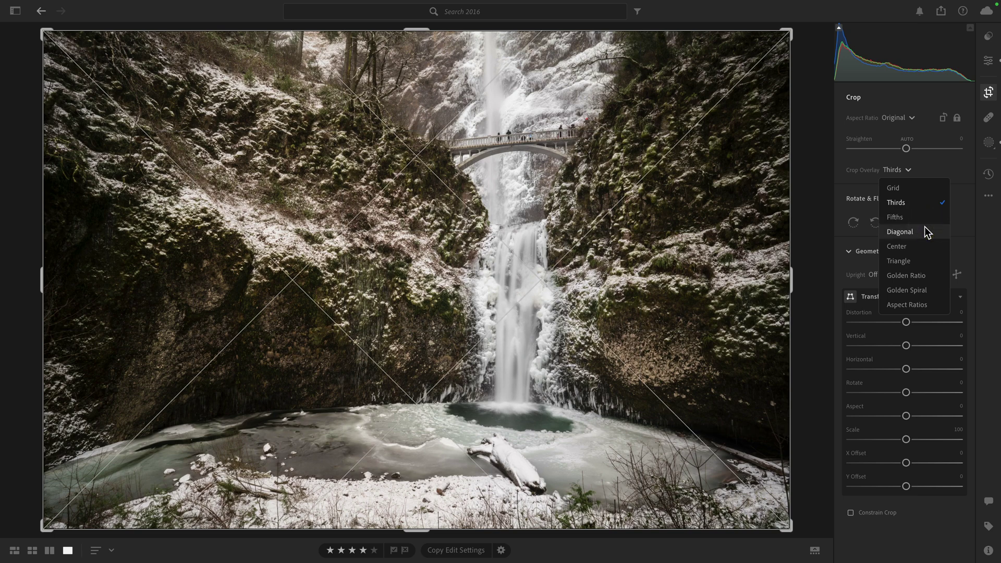
drag(924, 241, 928, 248)
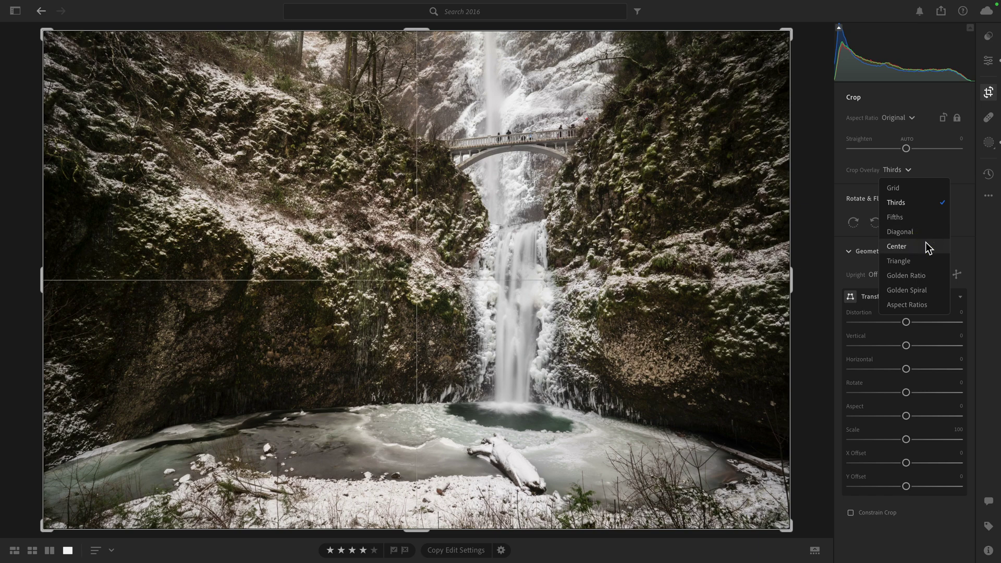
drag(927, 242, 933, 290)
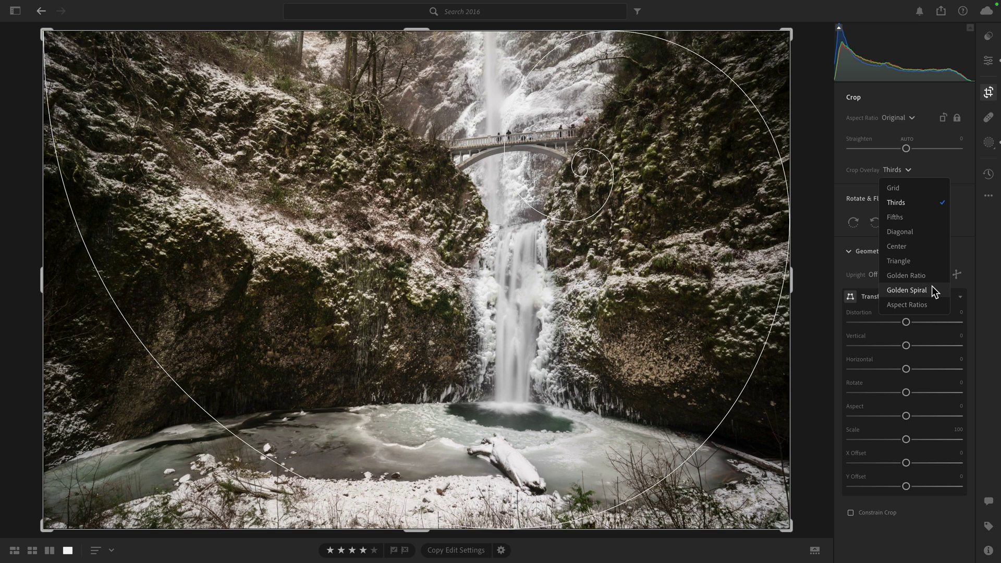
- Show the Aspect Ratios crop overlay and flip the crop to portrait and back to landscape
click(932, 307)
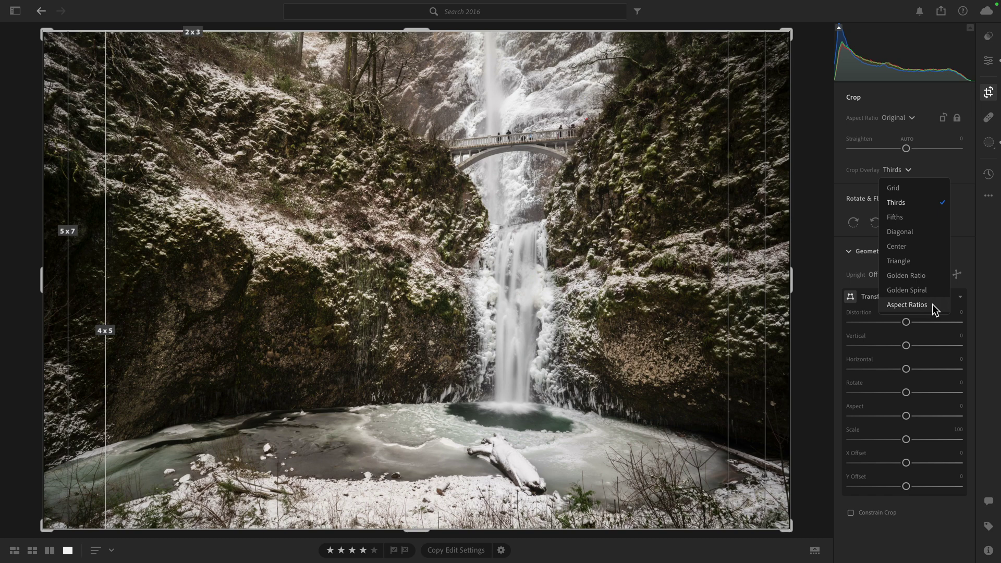
click(932, 305)
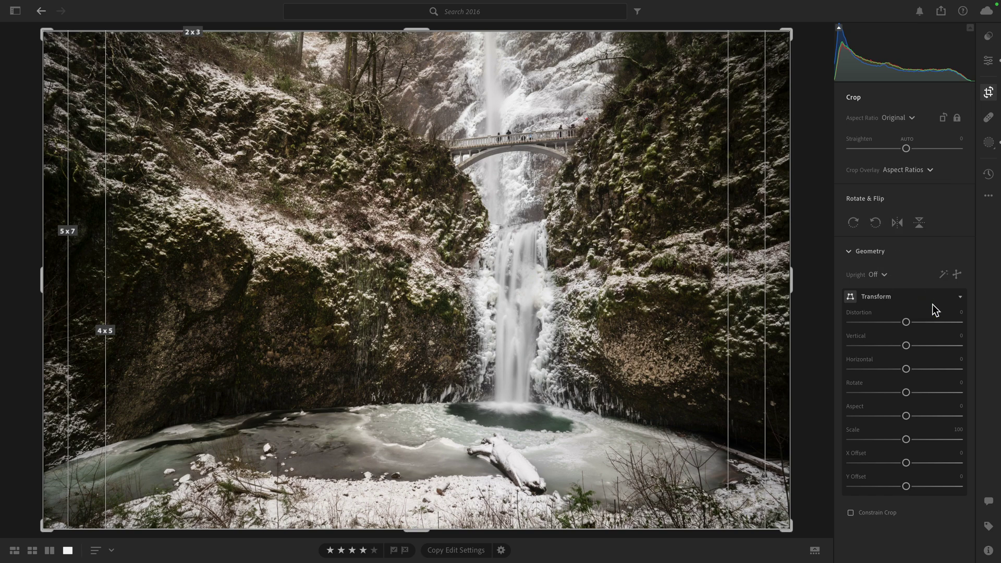
key(x)
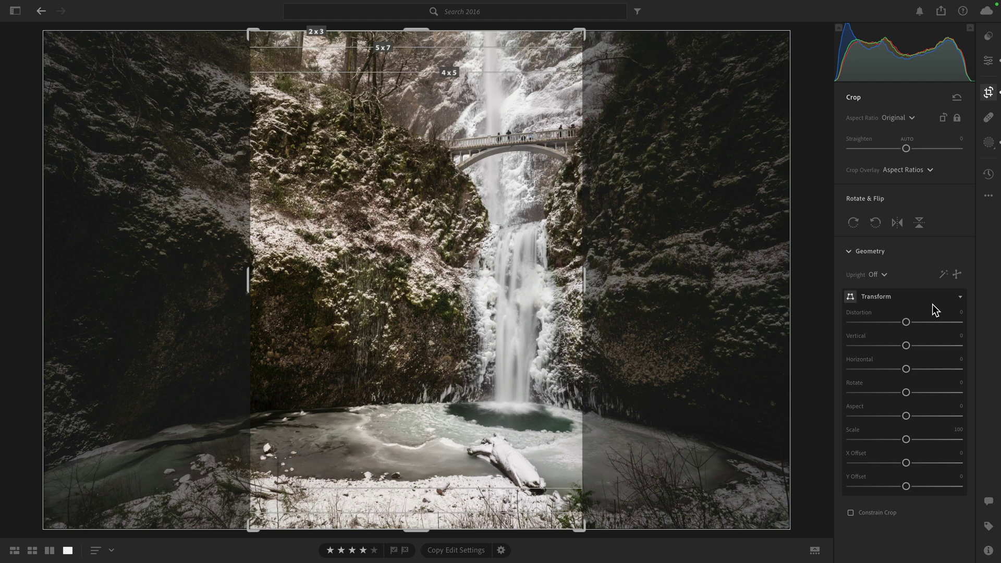
key(x)
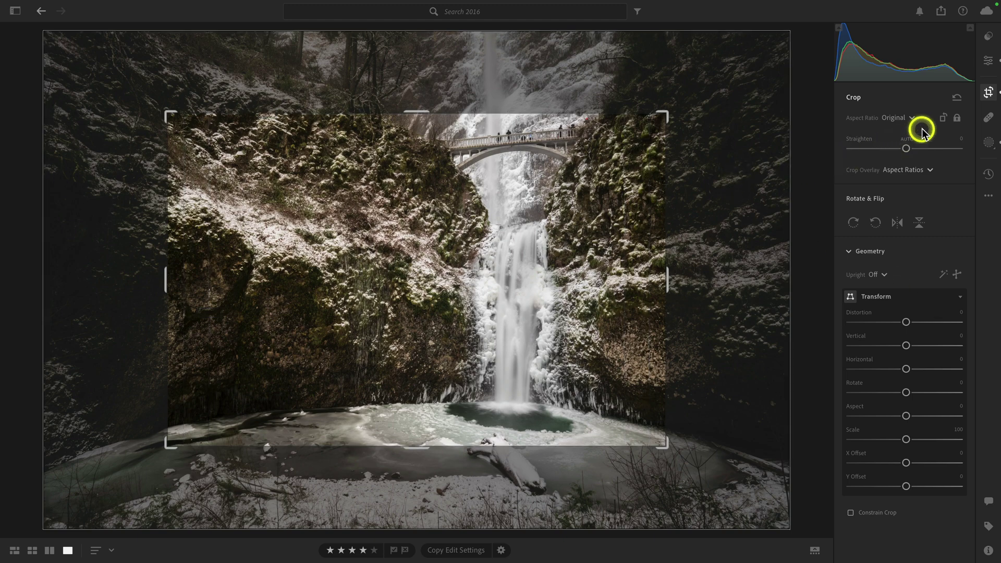
- Reset the crop to the full photo and set the crop overlay back to Thirds
click(958, 99)
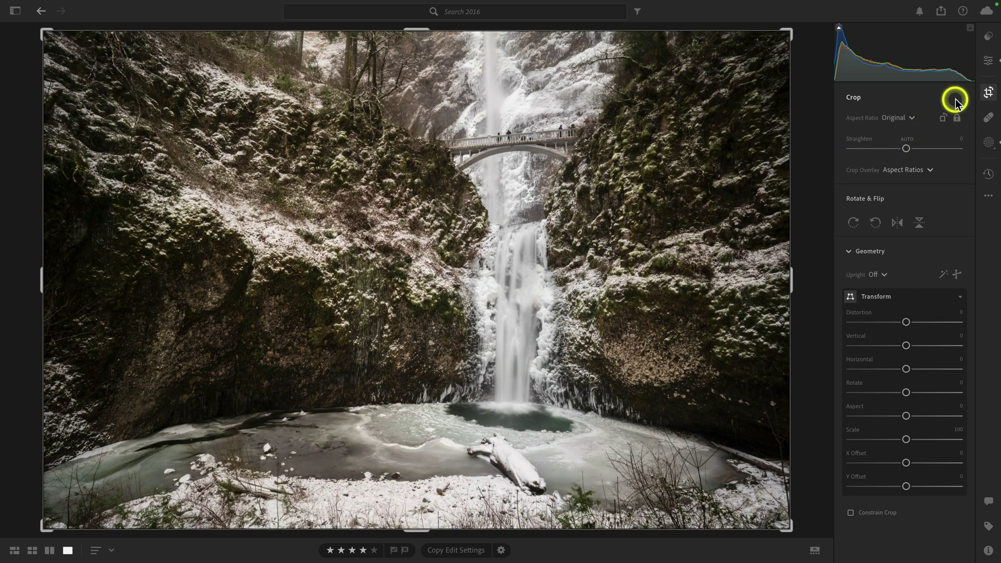
click(904, 170)
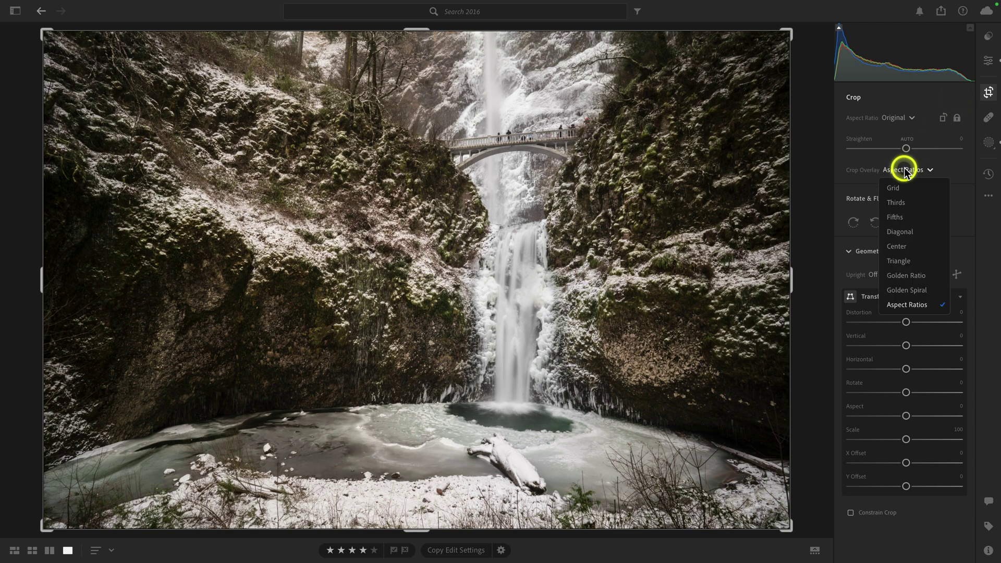
click(926, 202)
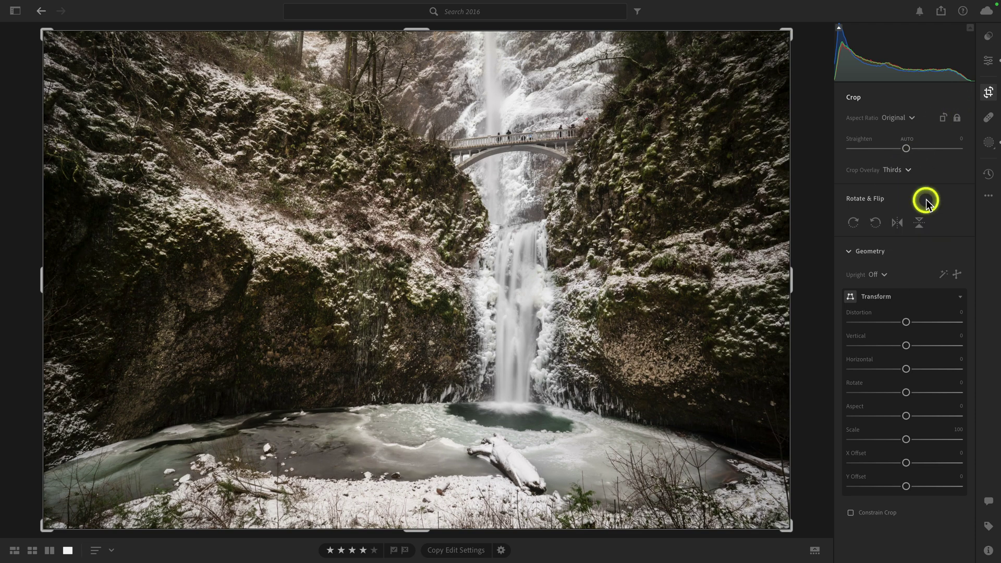
click(908, 171)
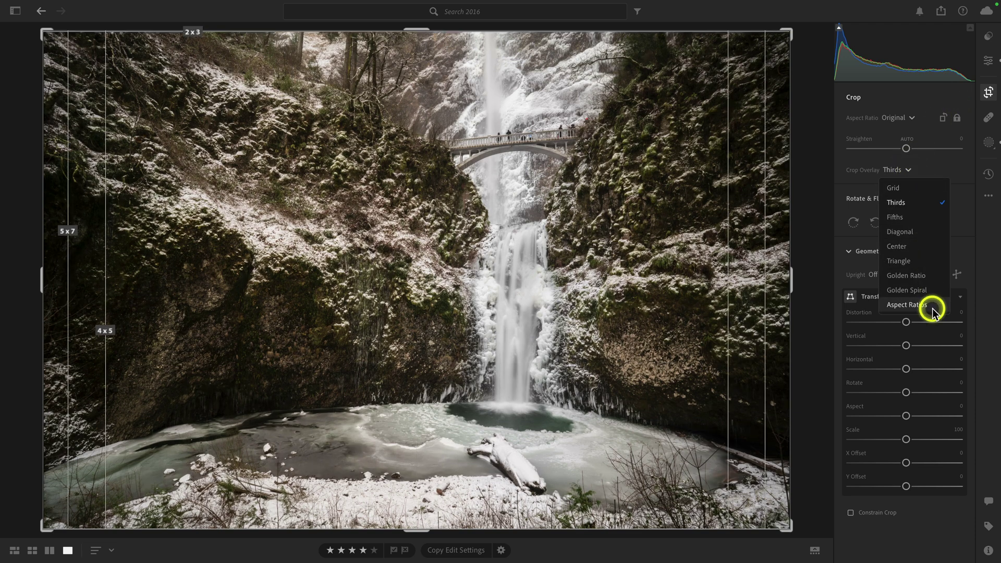
click(967, 214)
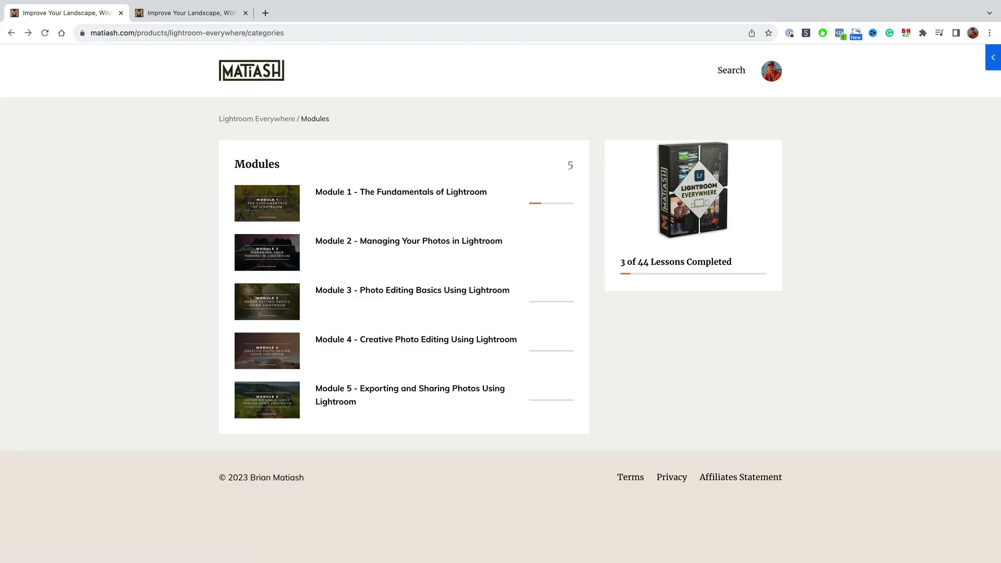
- Open Module 2 - Managing Your Photos in Lightroom and scroll down its lesson list
click(396, 242)
scroll(397, 313, down, 3)
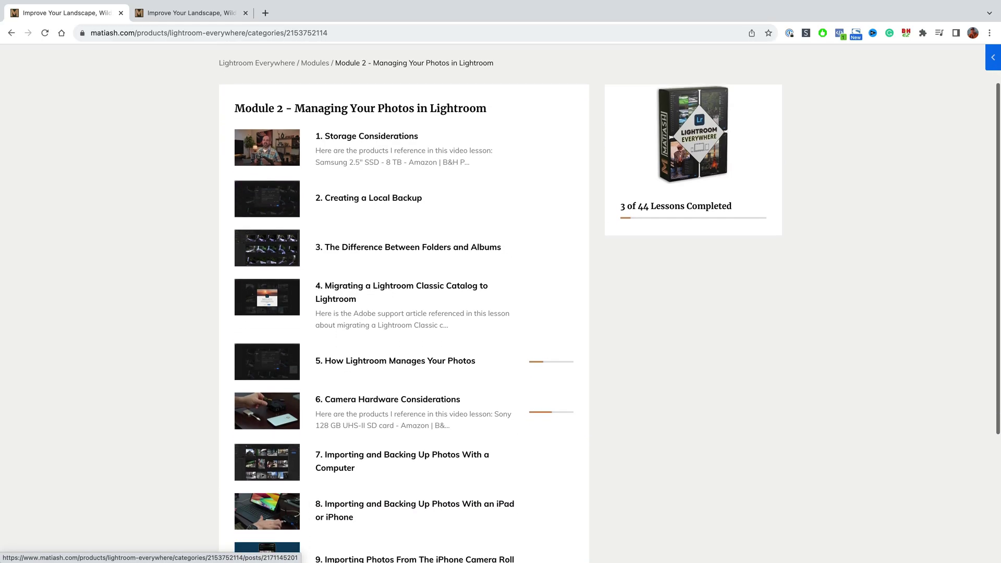